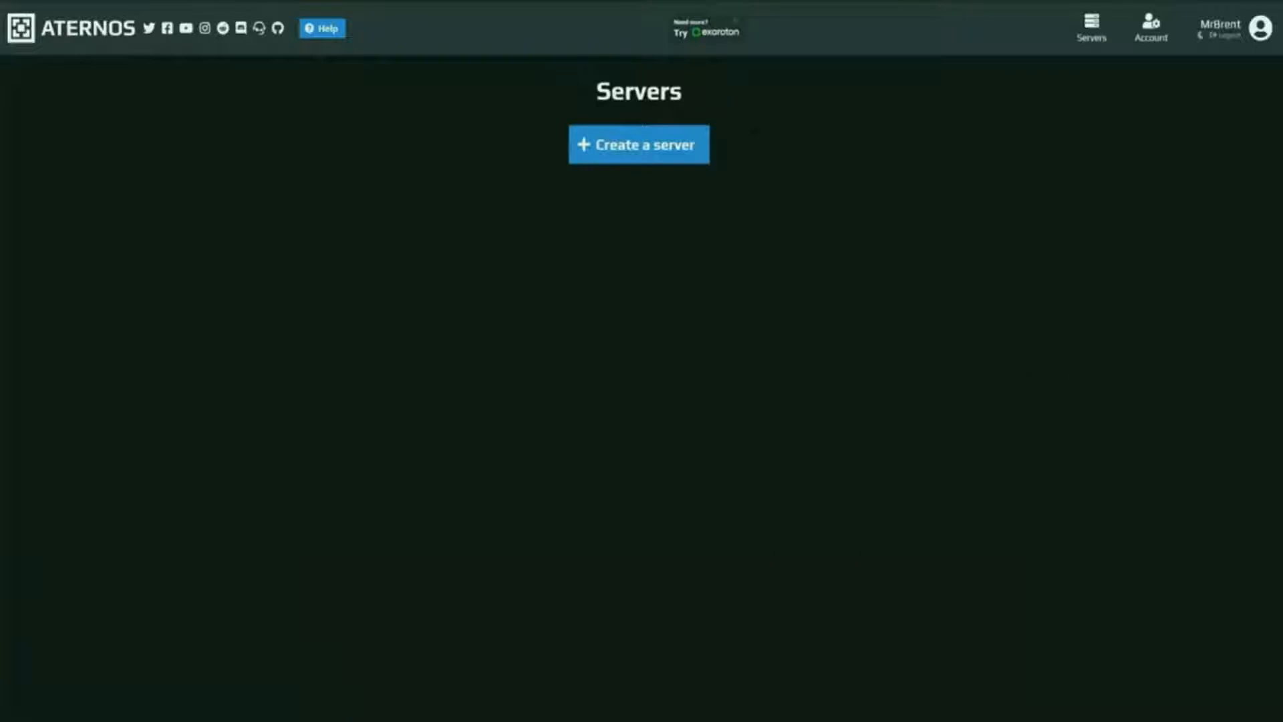
Create a new server with Java Edition as the game edition.
double_click(619, 92)
left_click(842, 369)
left_click(621, 153)
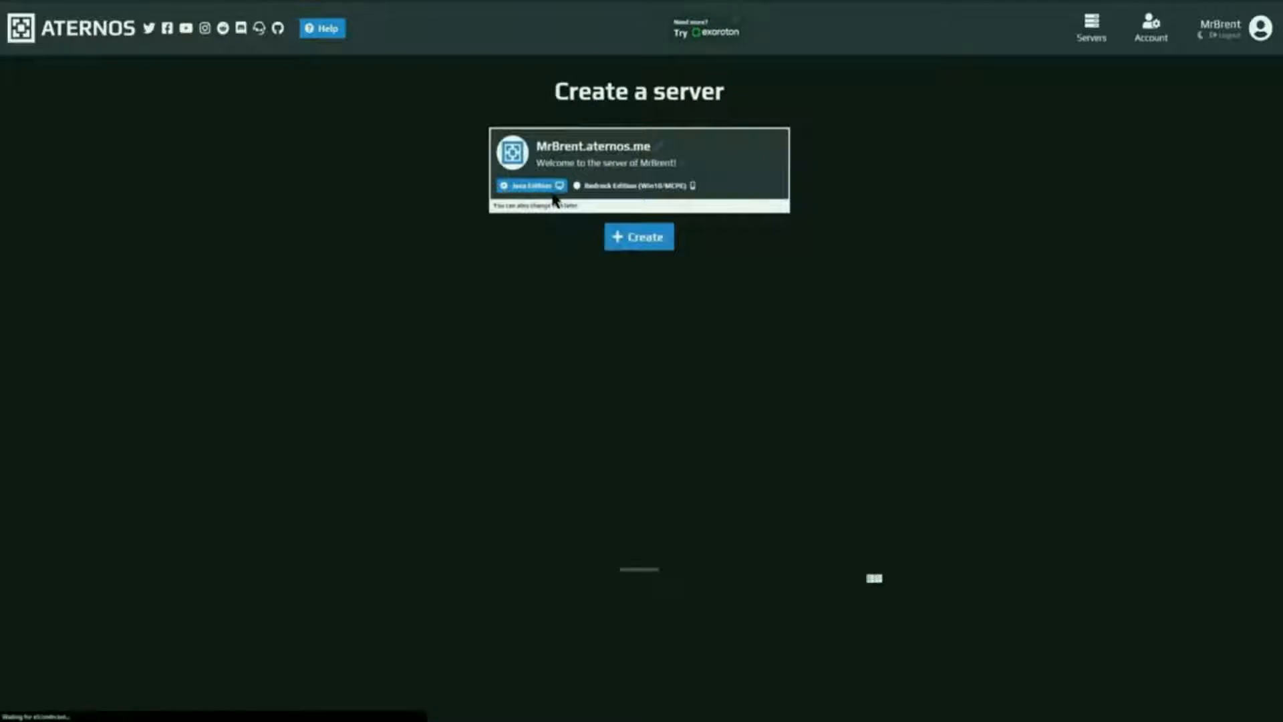
left_click(618, 190)
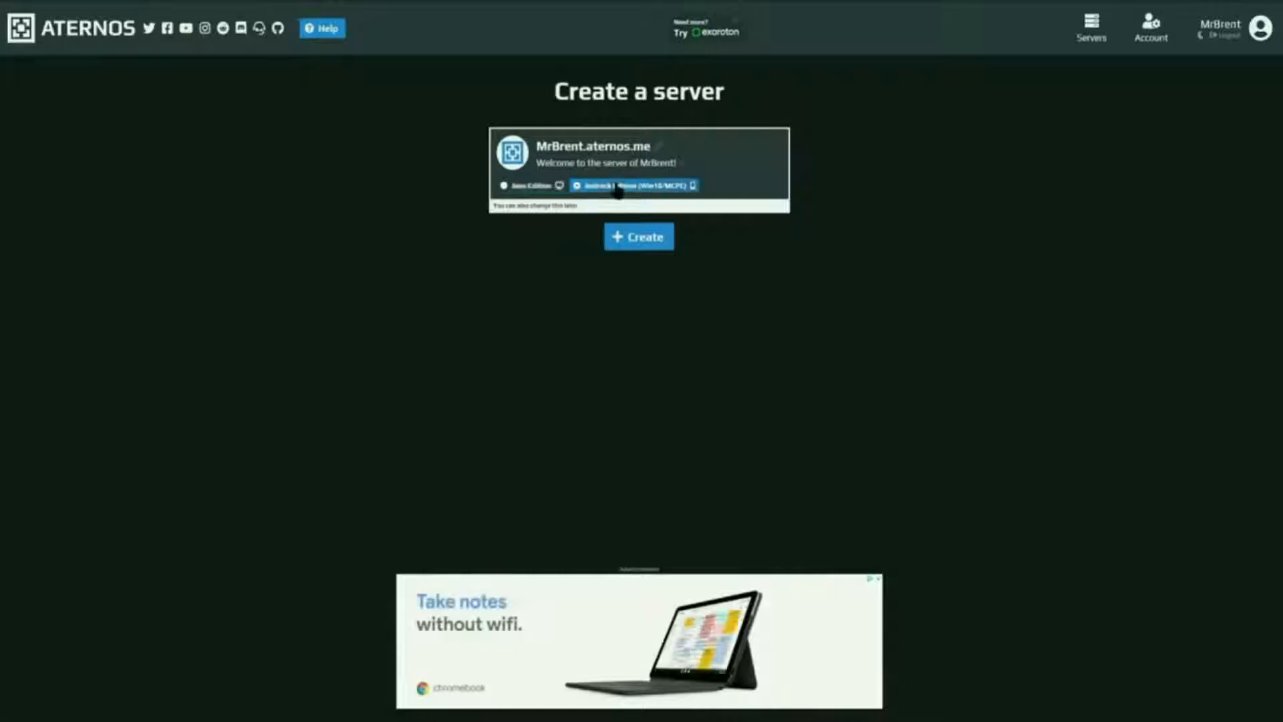
left_click(531, 187)
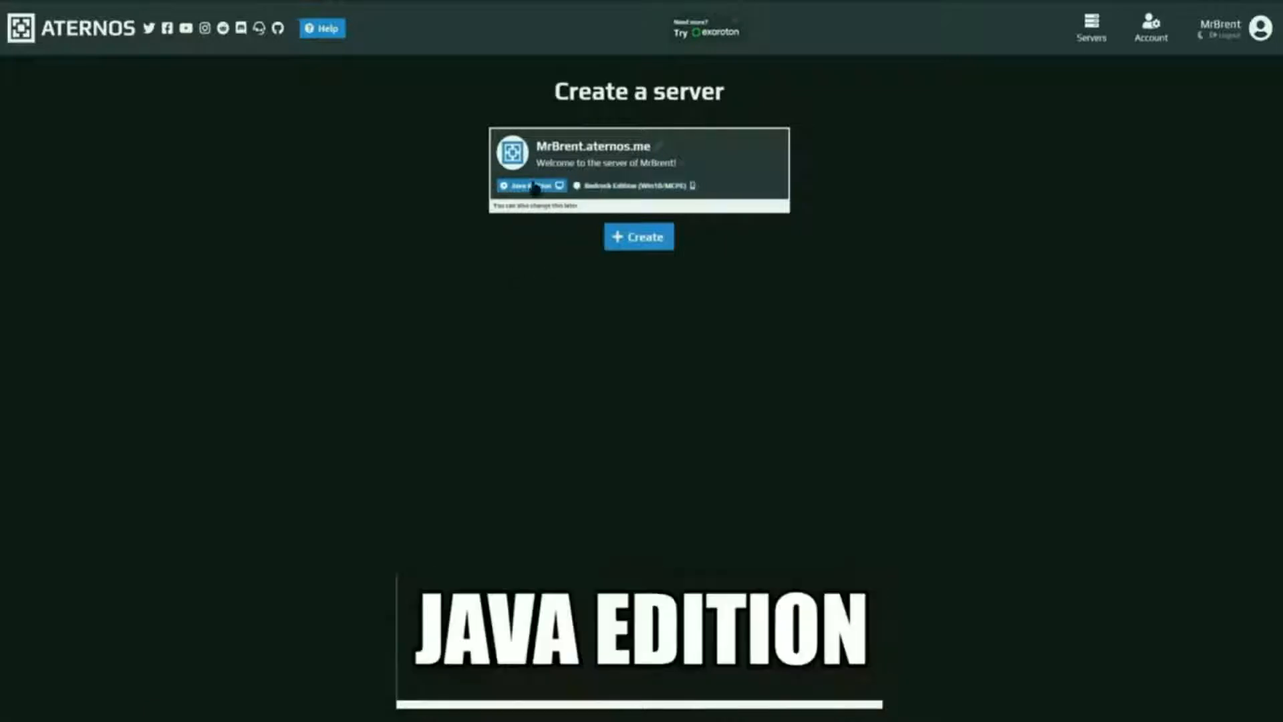
left_click(640, 241)
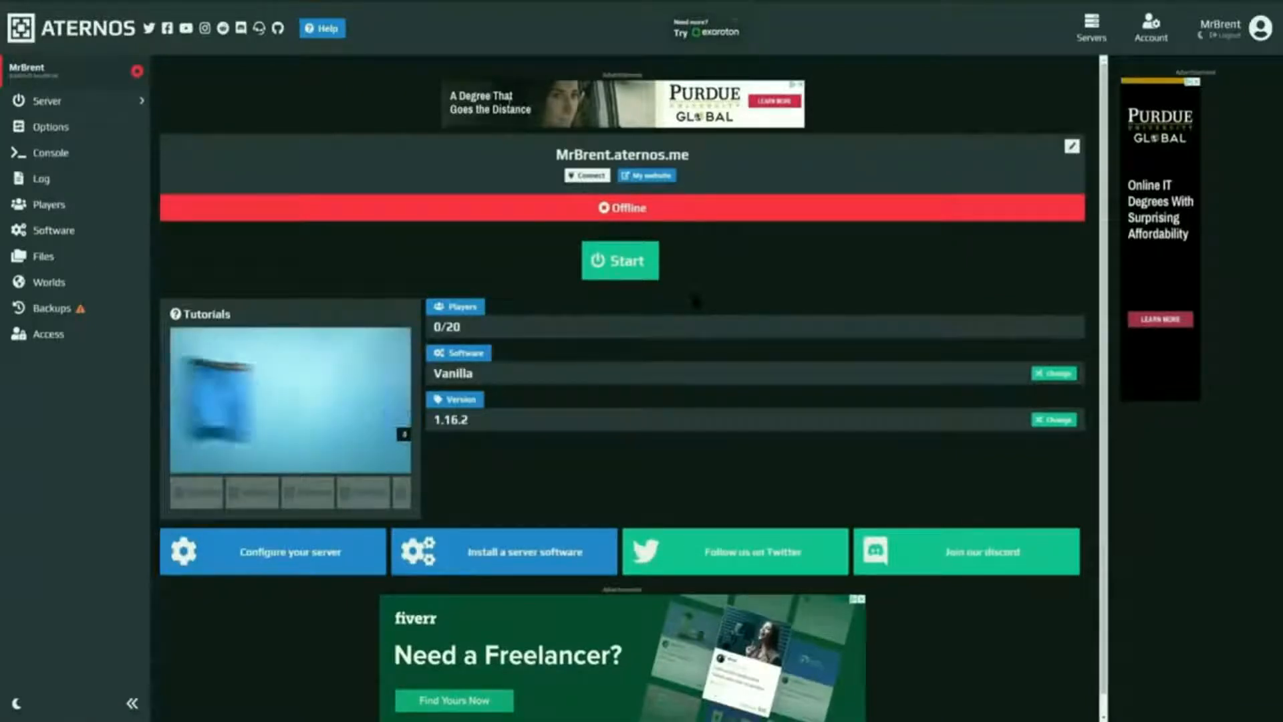
Review the new server's address, software, version and player capacity on its overview page.
double_click(632, 154)
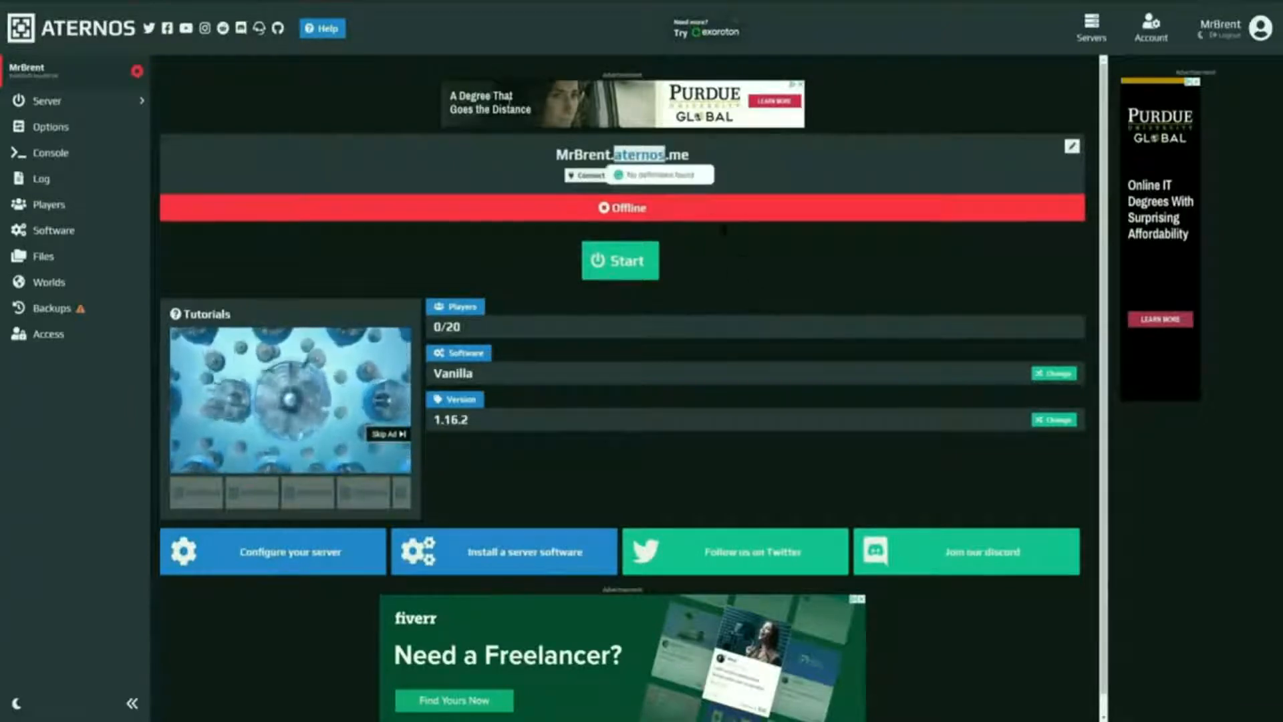
double_click(679, 156)
left_click(843, 274)
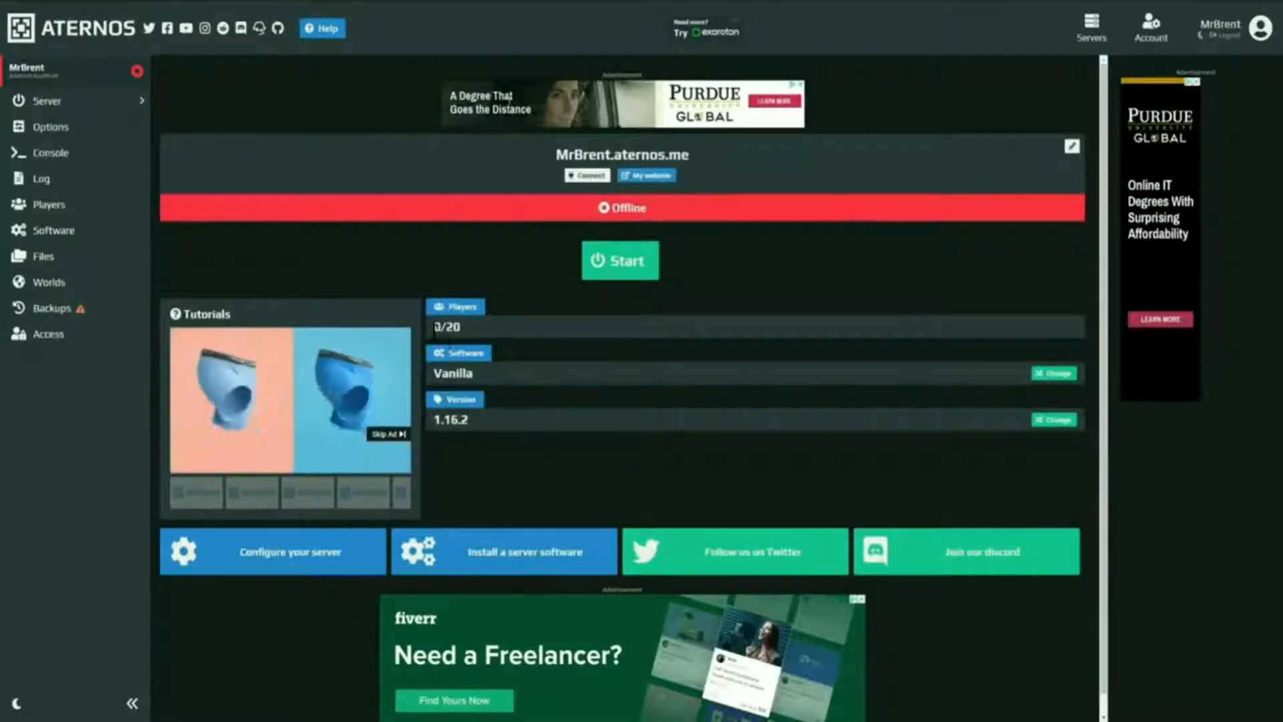
double_click(451, 373)
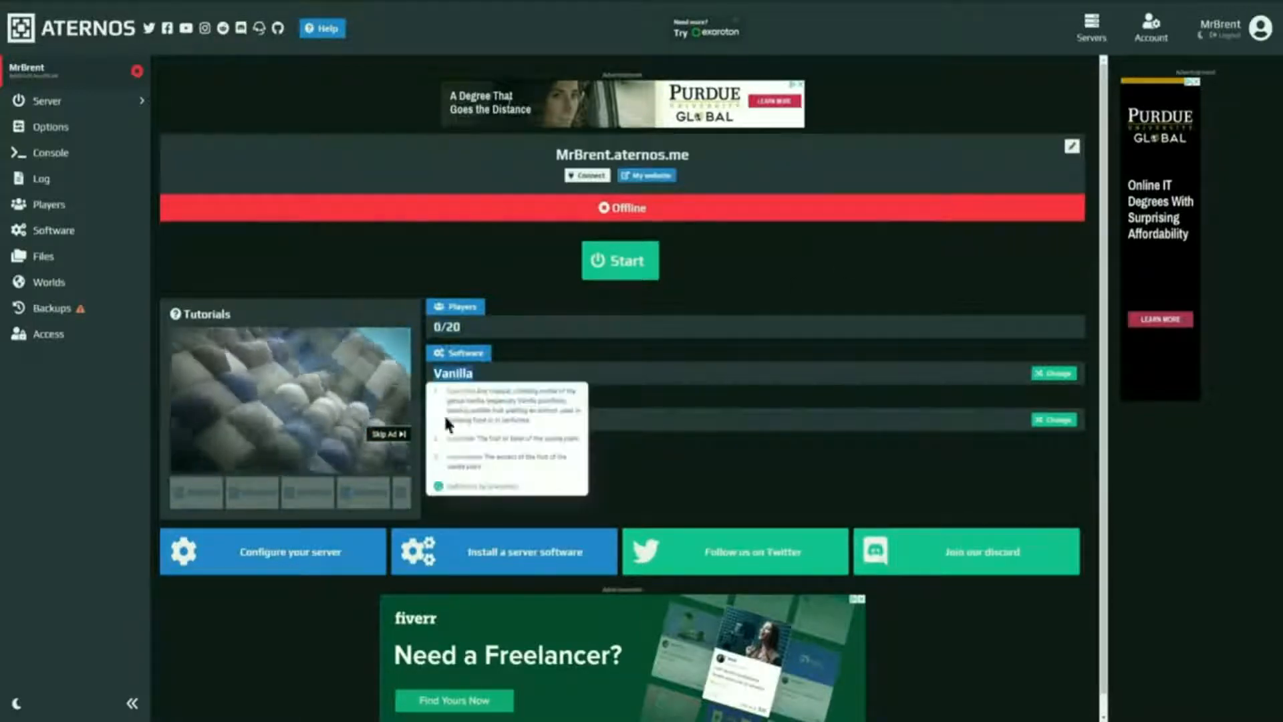
double_click(451, 419)
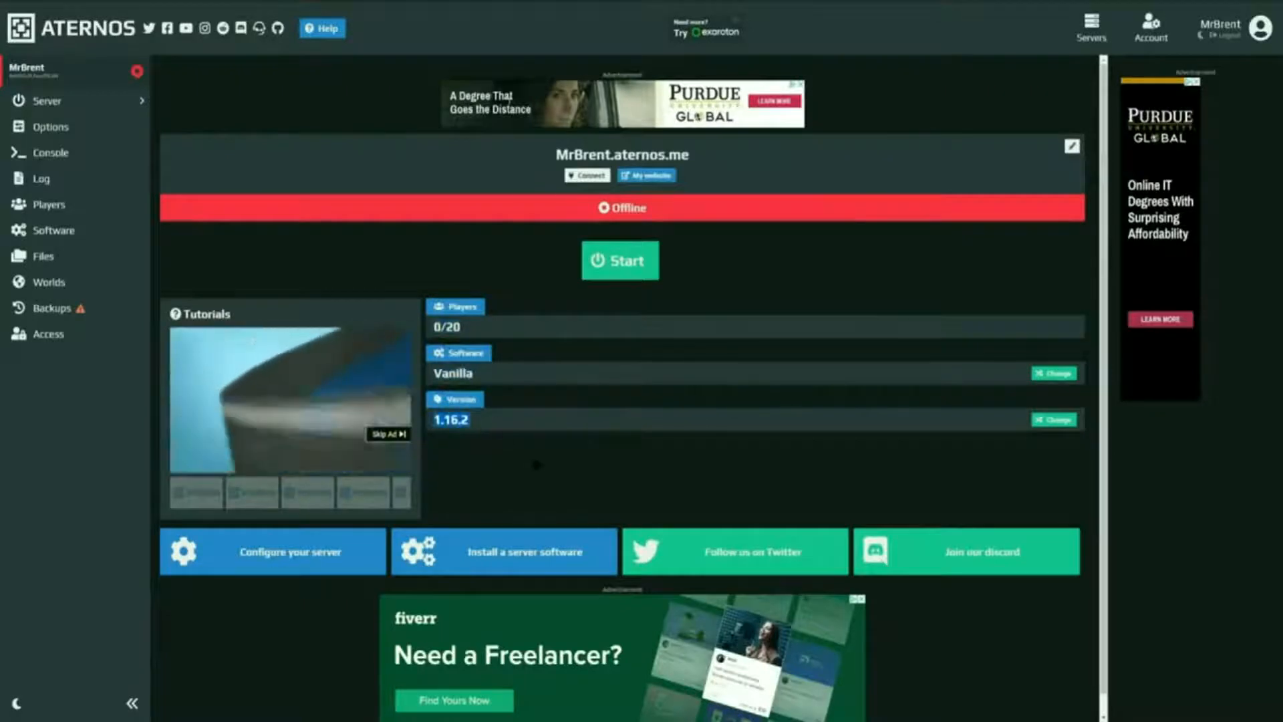
left_click_drag(435, 327, 471, 331)
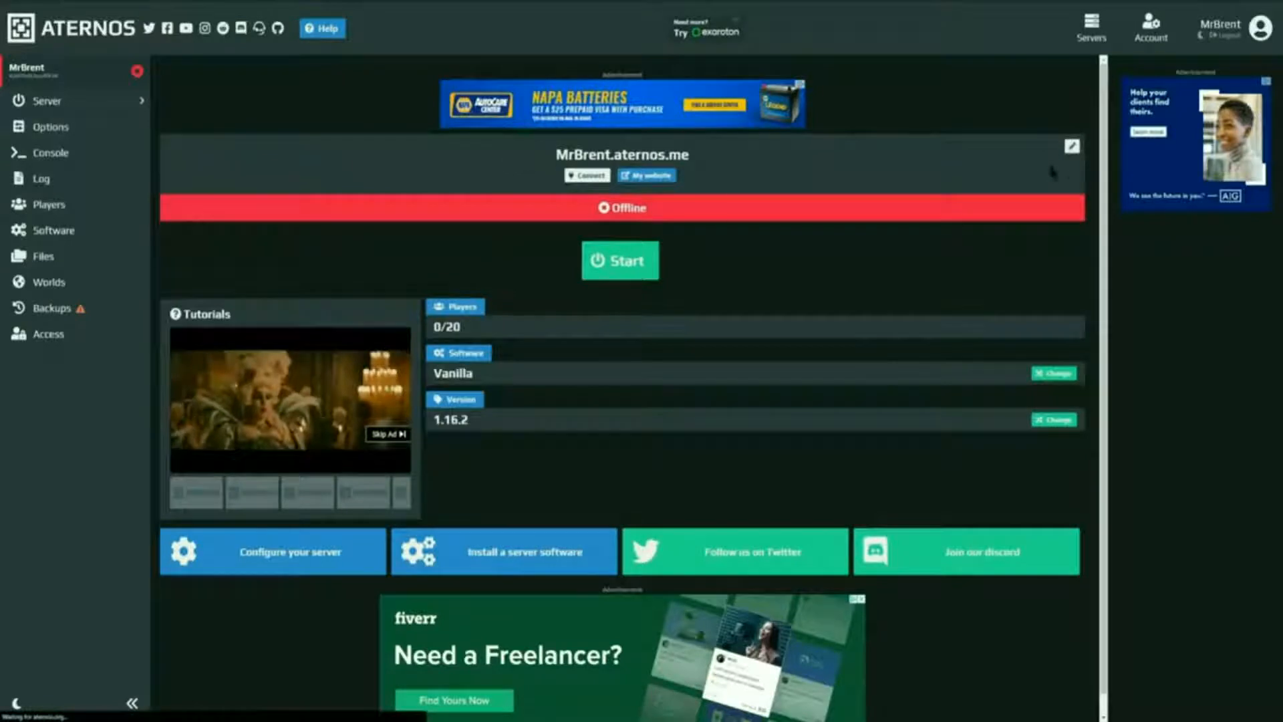
Open the server's options and review its address and welcome message.
left_click(1070, 147)
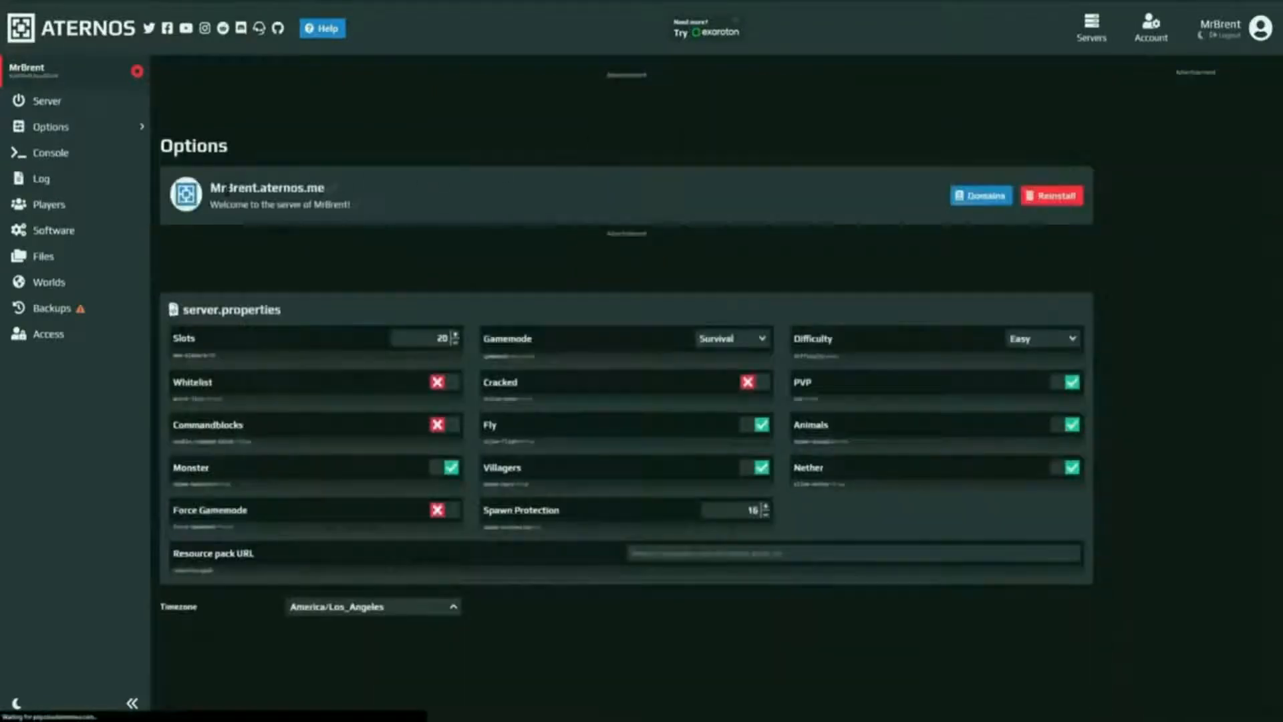
left_click(332, 187)
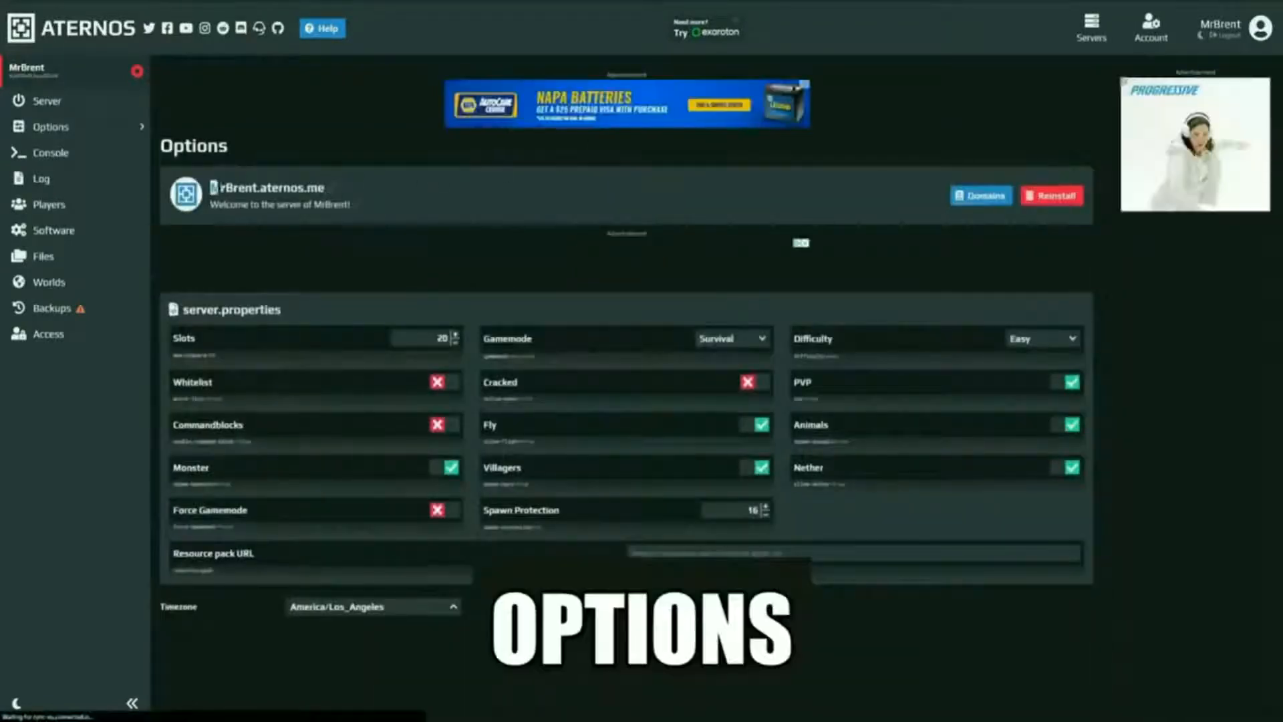
left_click_drag(210, 188, 325, 189)
left_click(274, 204)
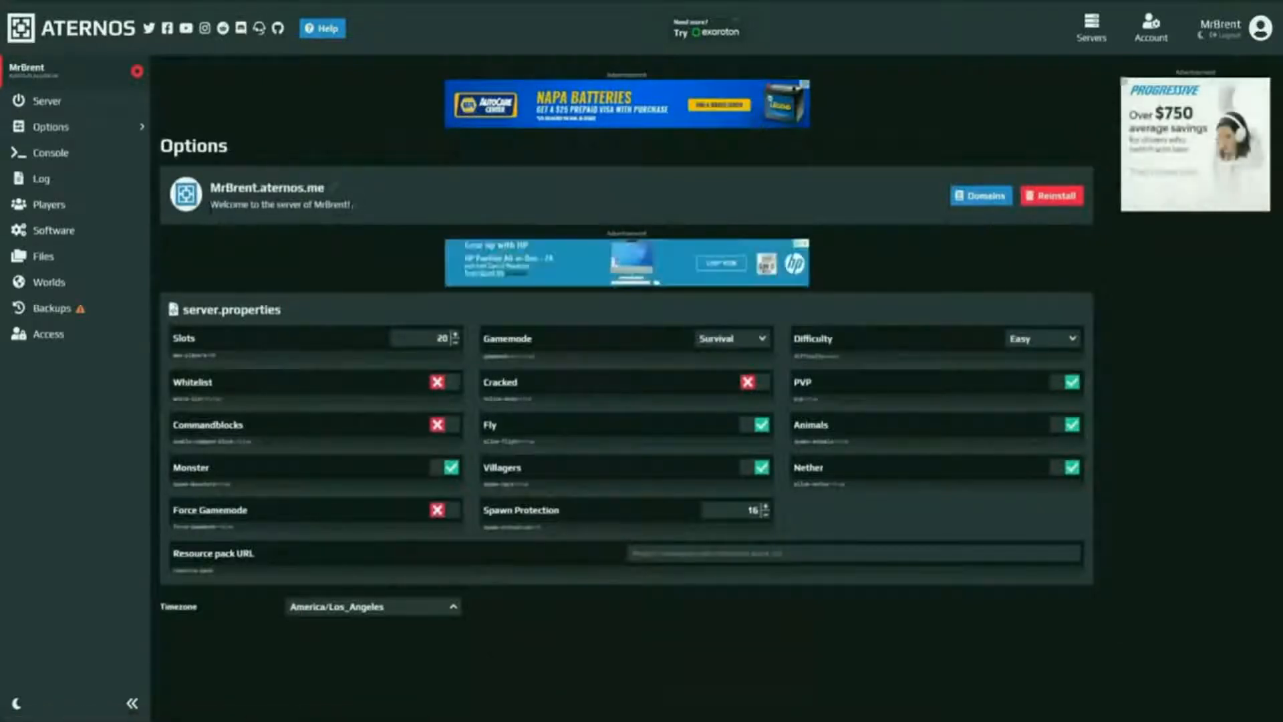
Keep the gamemode on Survival and set the spawn protection to 20 in the server properties.
left_click_drag(430, 336, 446, 338)
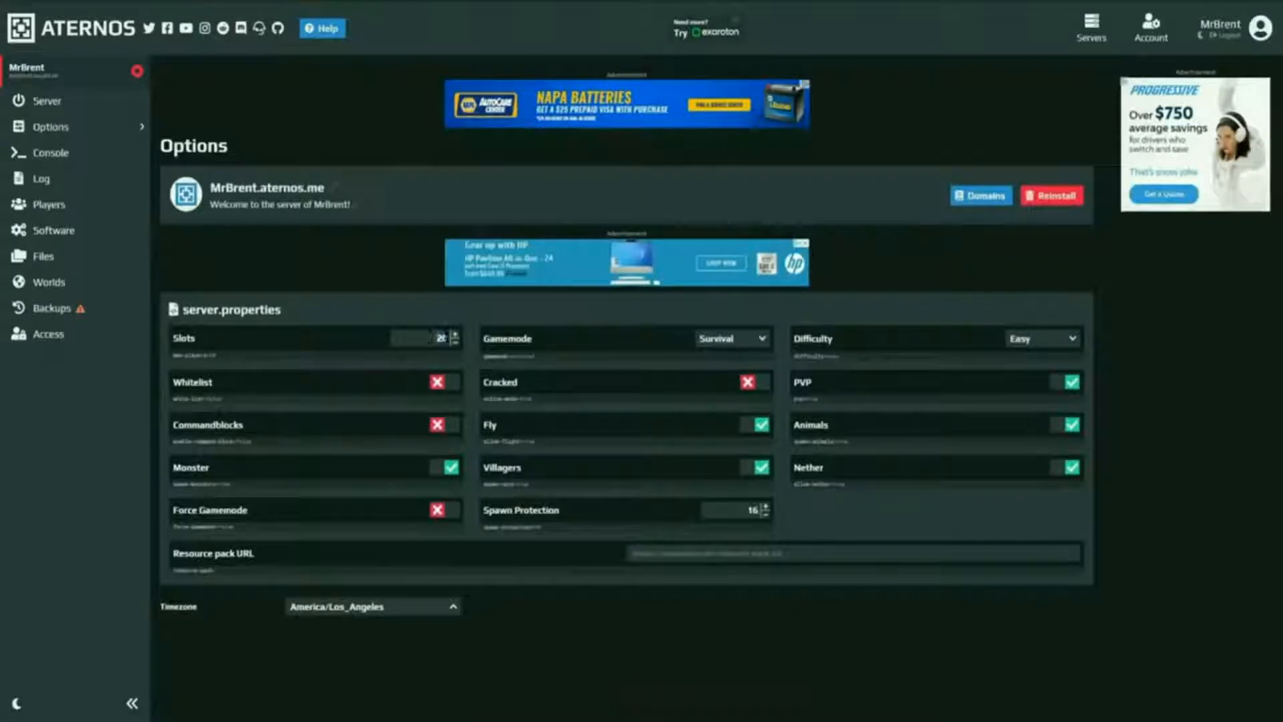
left_click(757, 345)
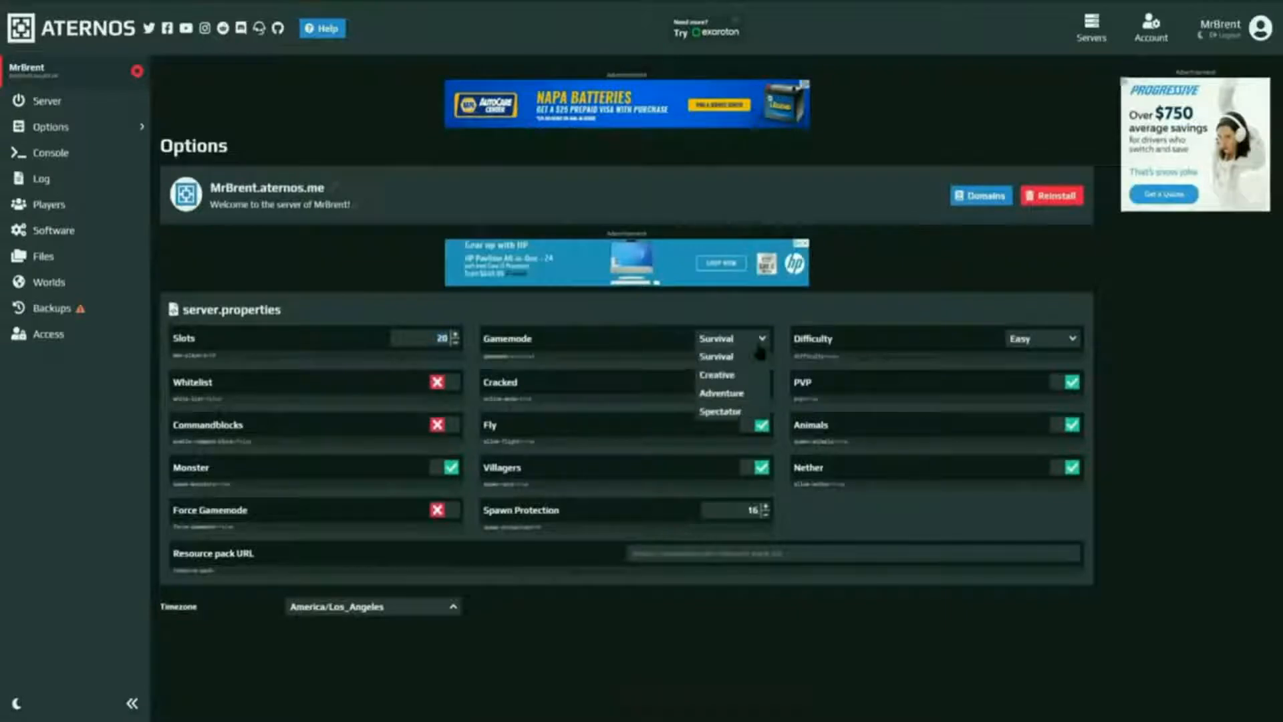
left_click(744, 357)
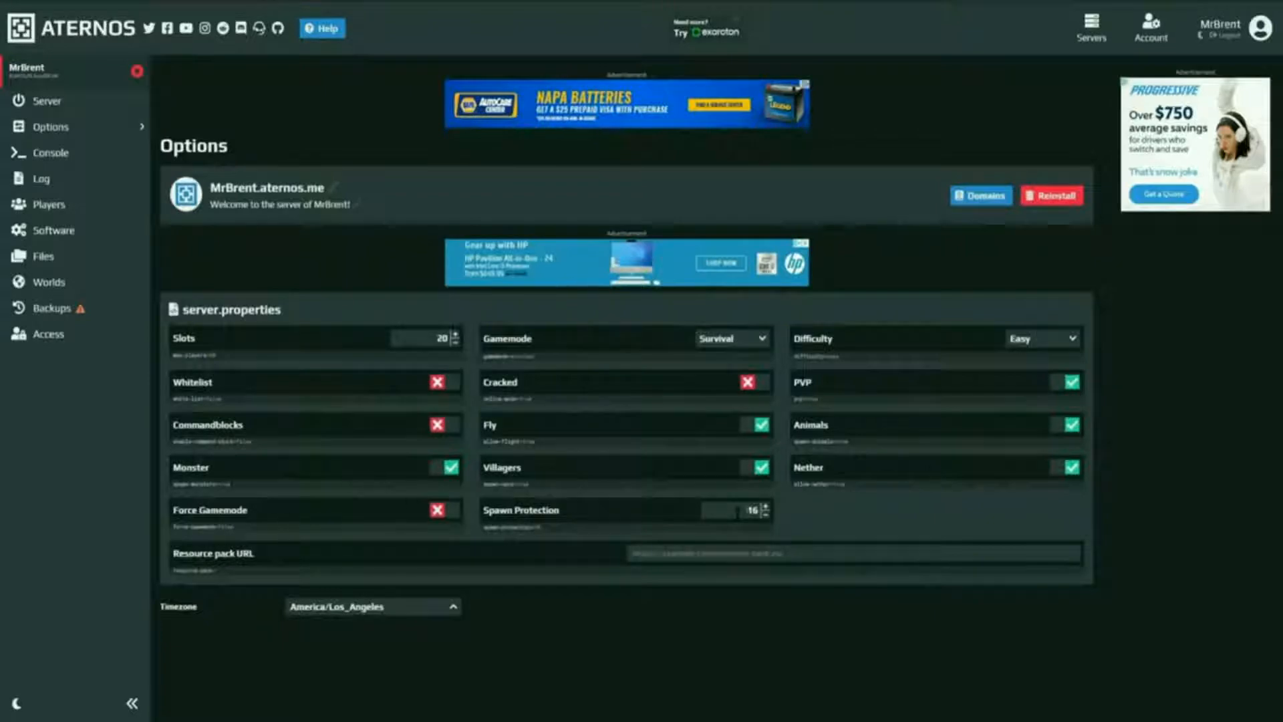
left_click_drag(738, 511, 794, 519)
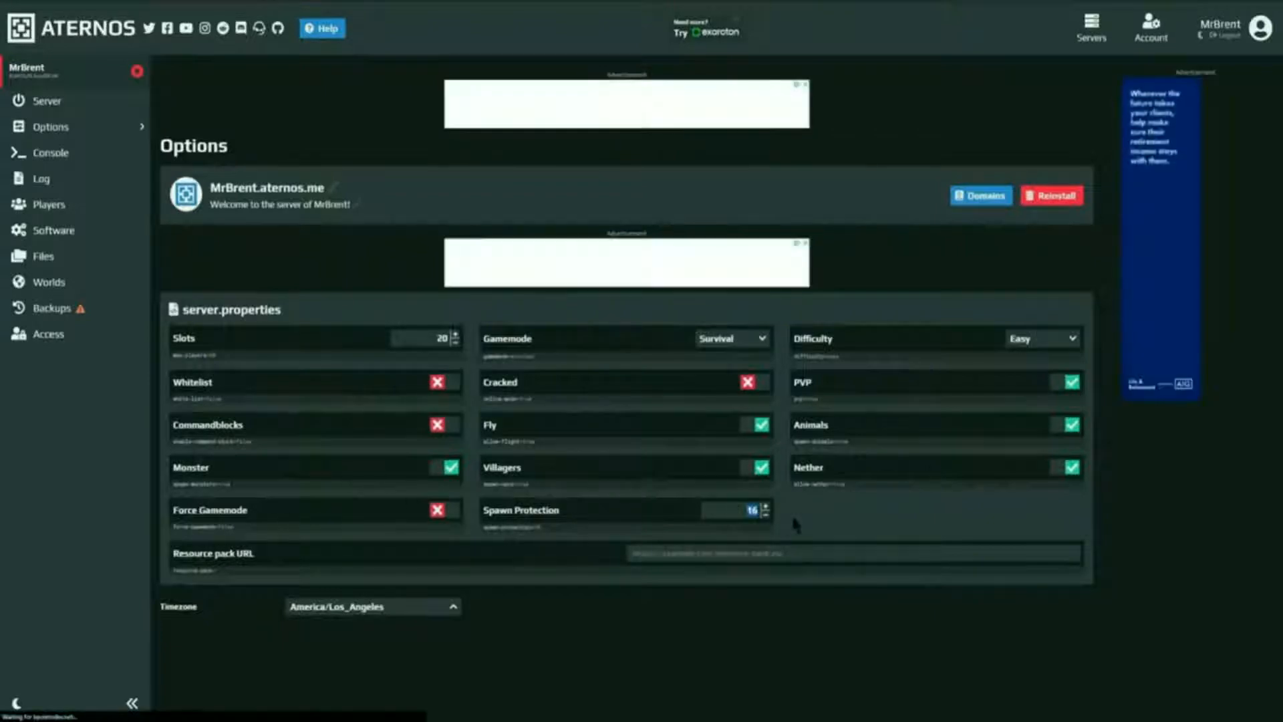
type("20")
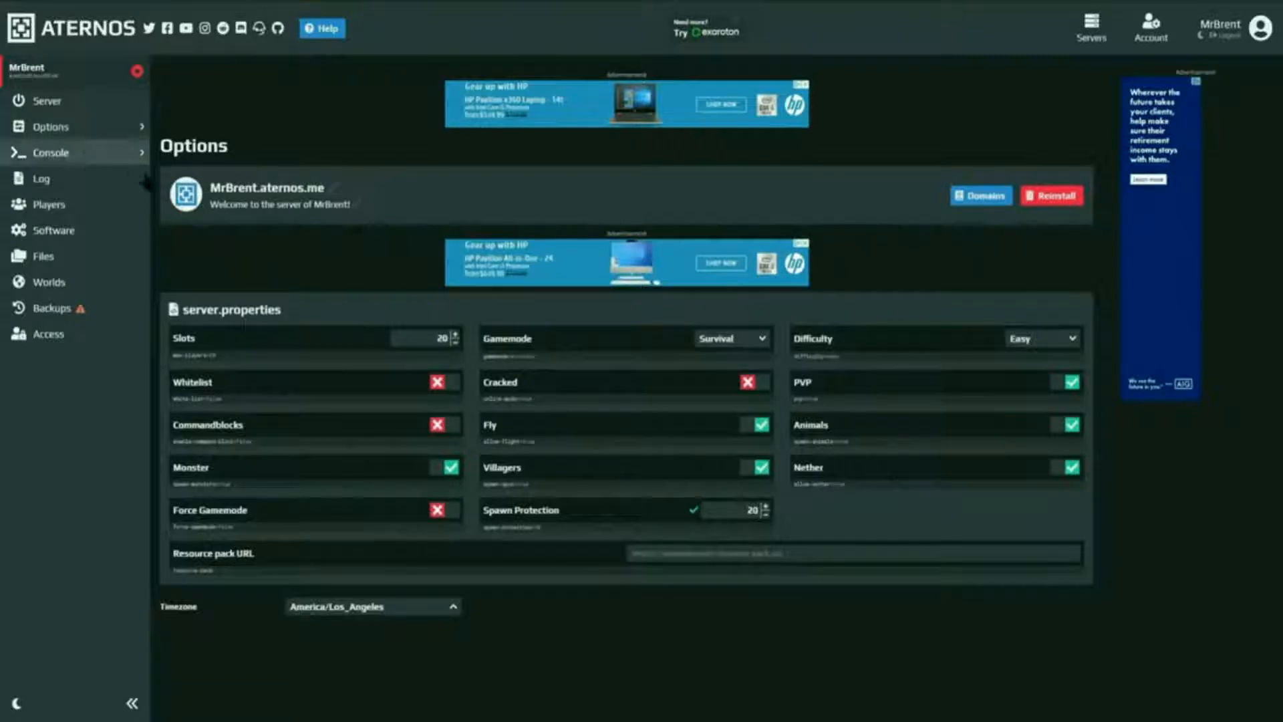
Install Spigot/Bukkit version 1.16.2 as the server software so that plugins can be used.
left_click(59, 239)
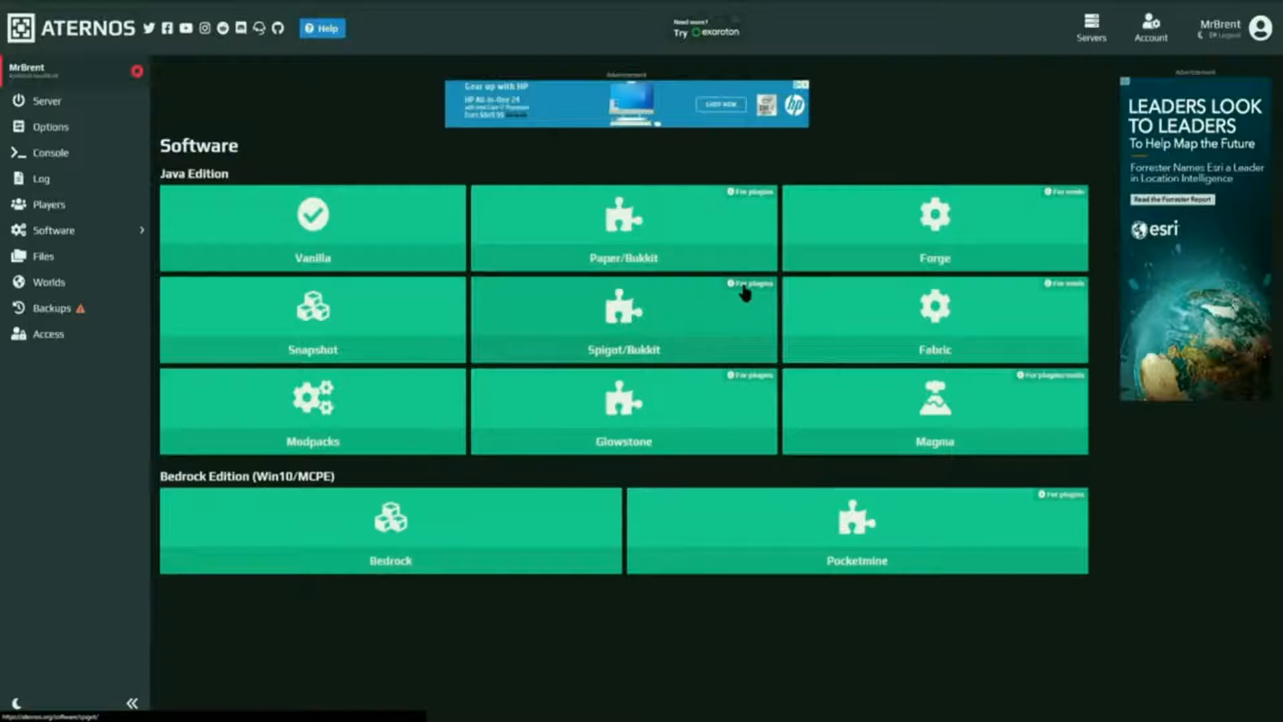
left_click(682, 322)
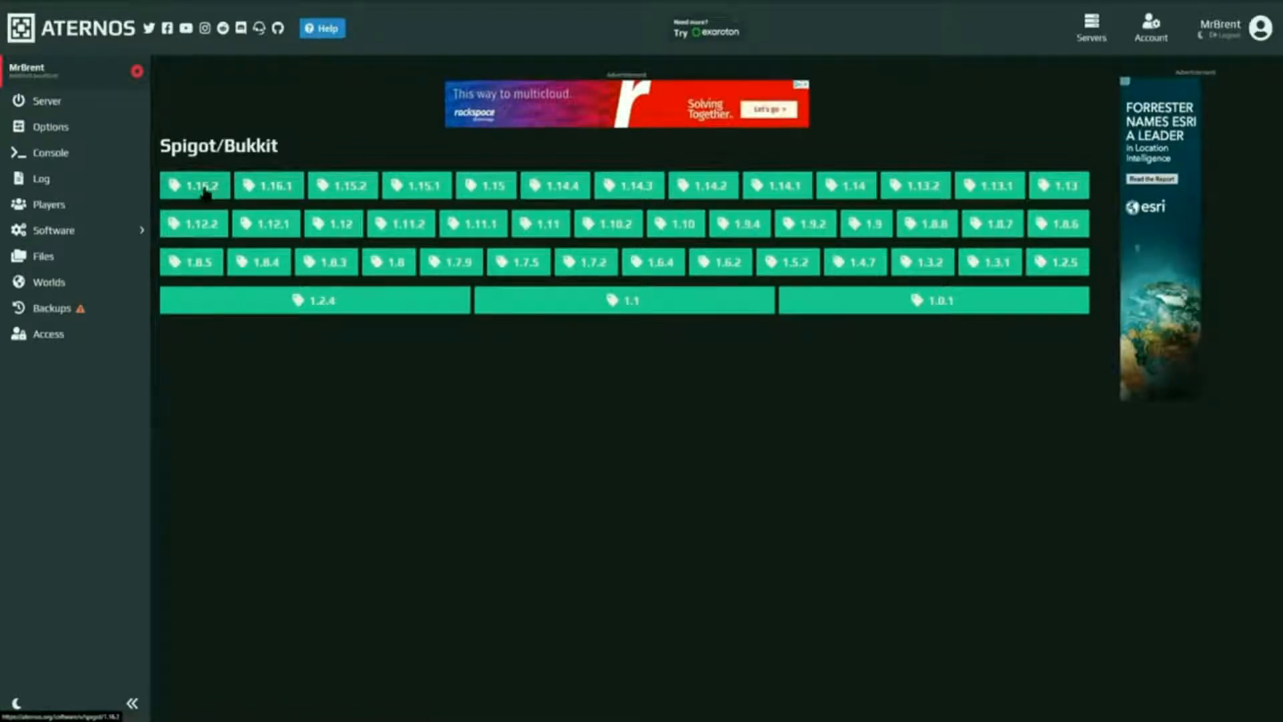
left_click(203, 187)
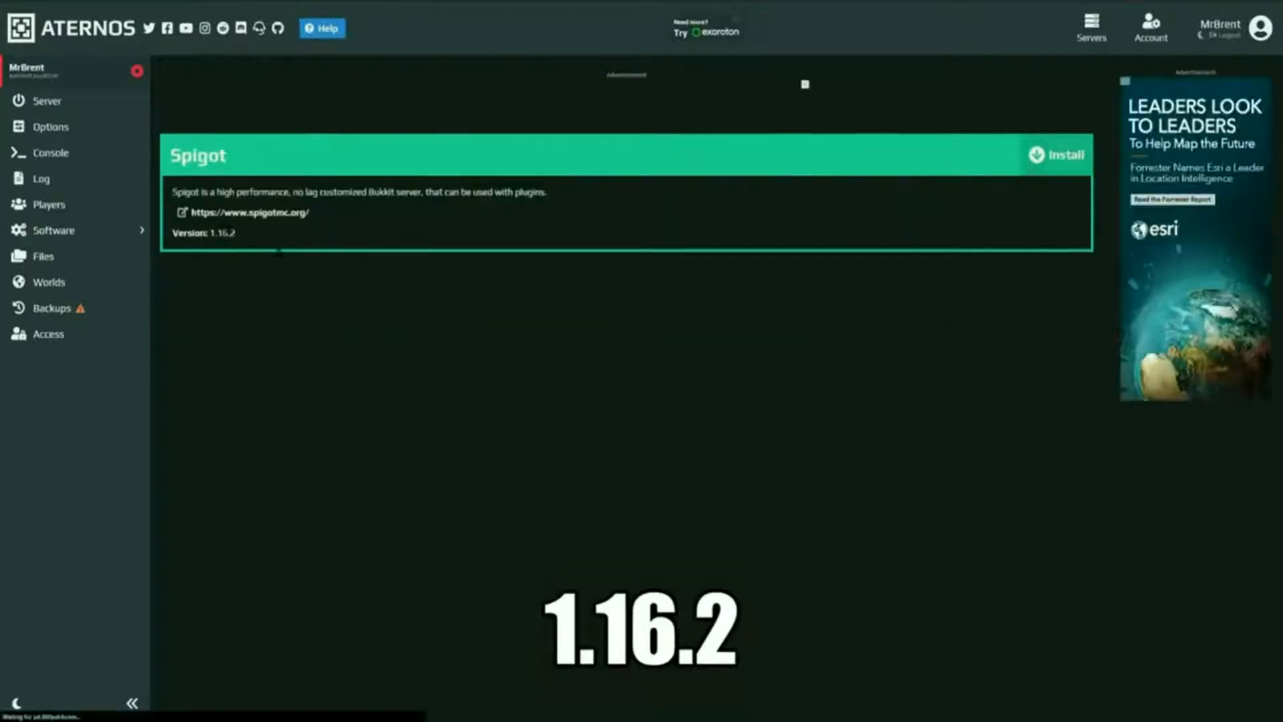
double_click(222, 233)
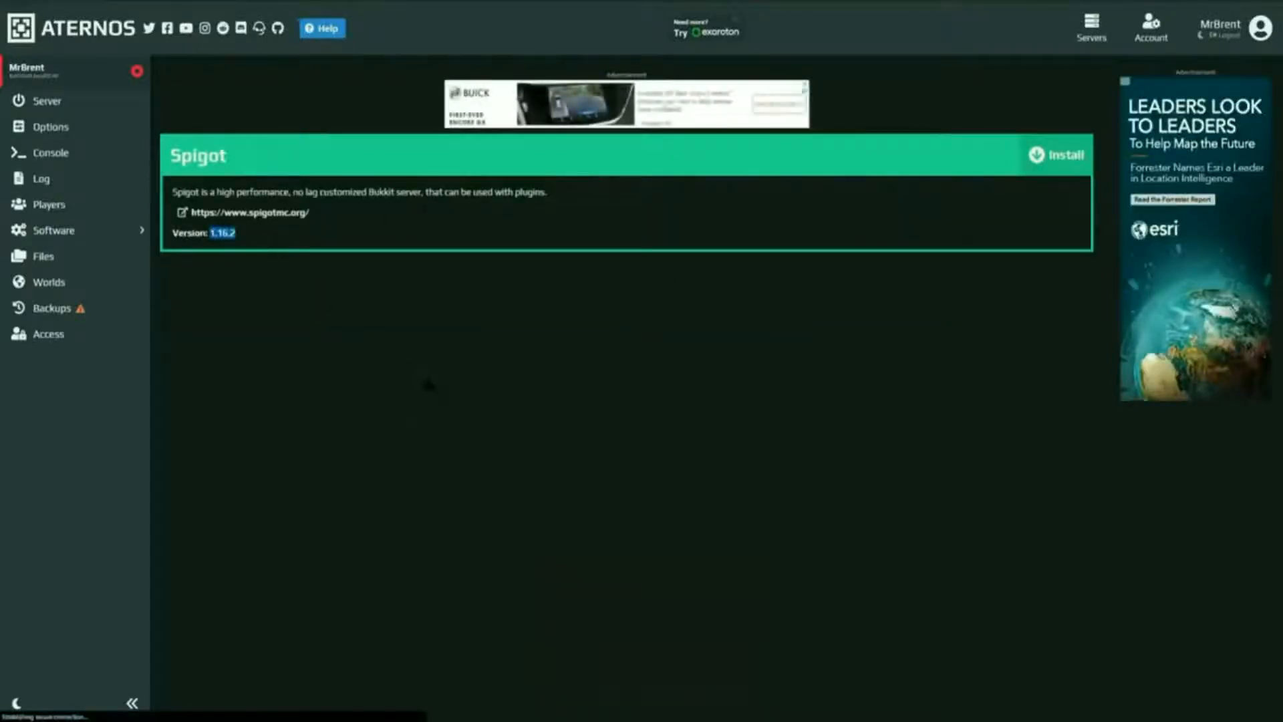
left_click(428, 386)
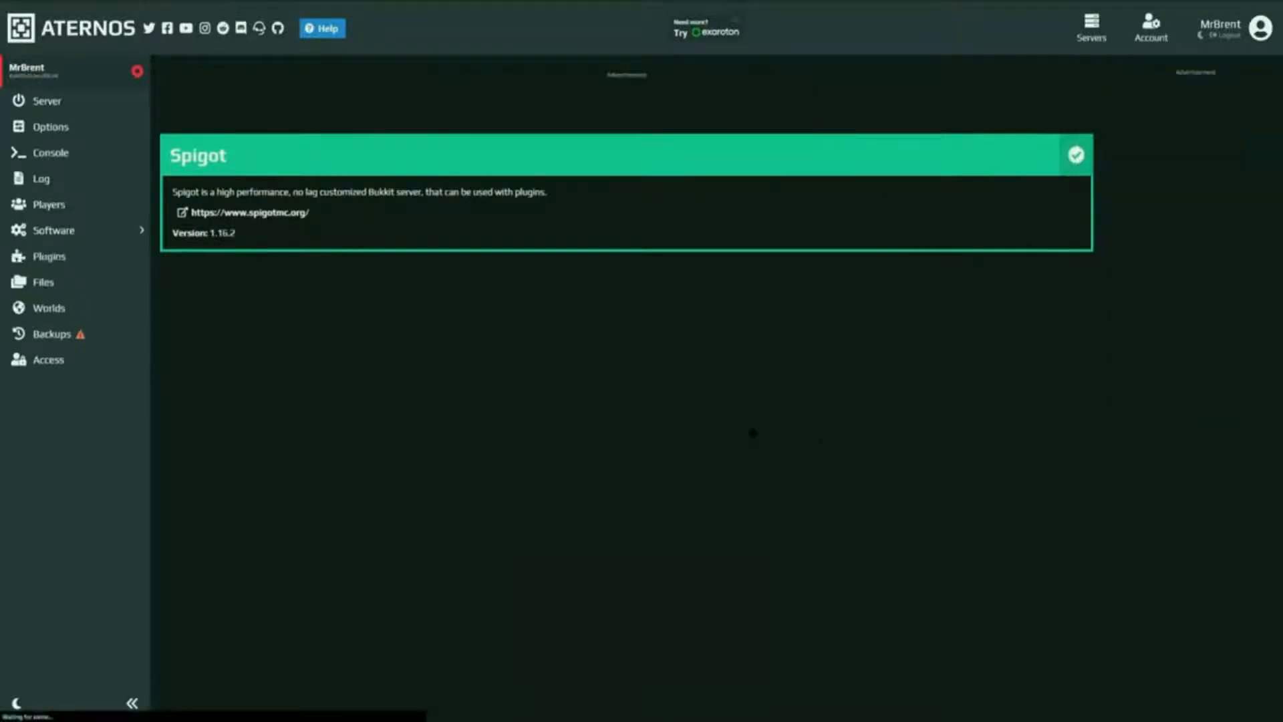
Browse the available plugins and view the version list of EssentialsX.
left_click(48, 260)
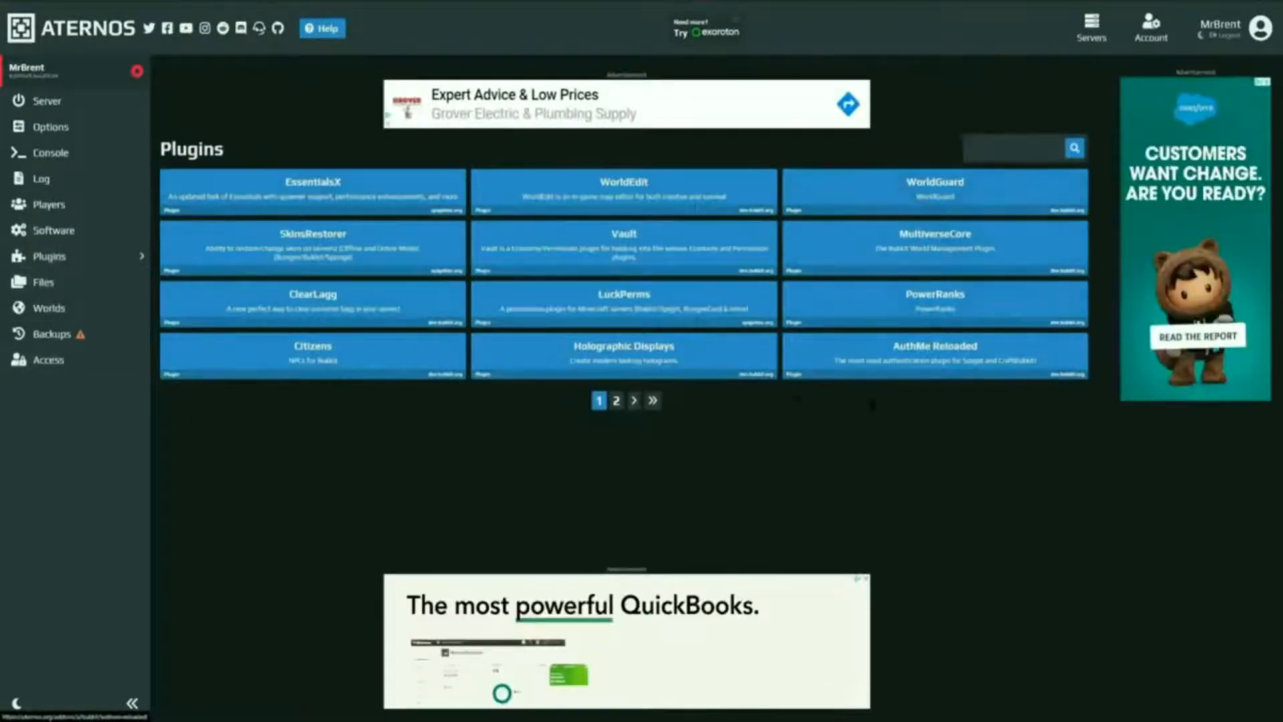
left_click(312, 197)
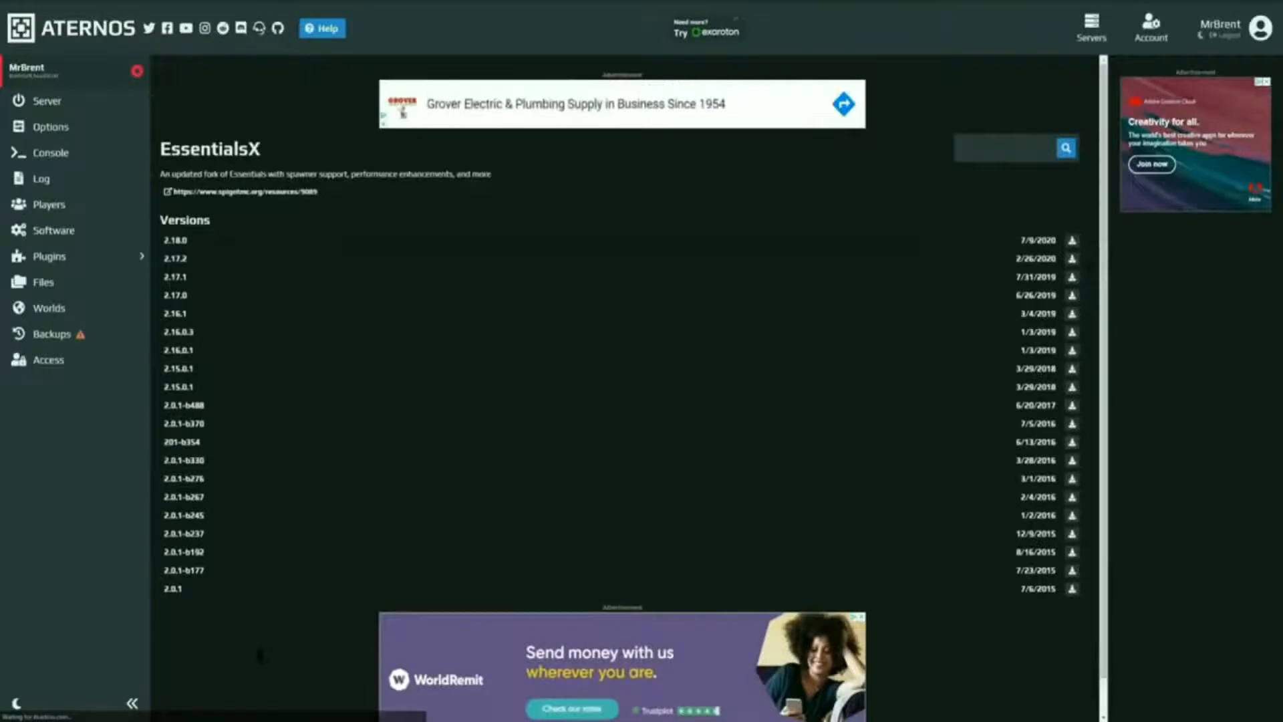
Start the server from its overview page and accept the Mojang EULA.
left_click(75, 110)
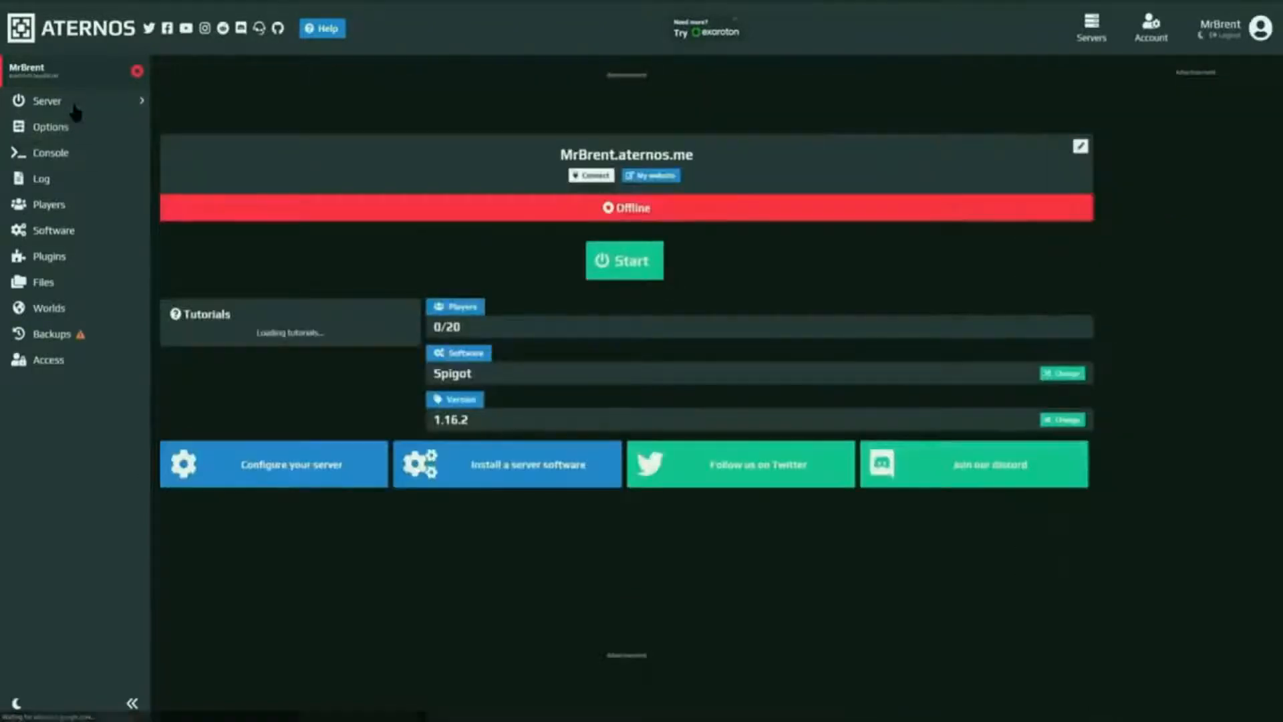
left_click(624, 265)
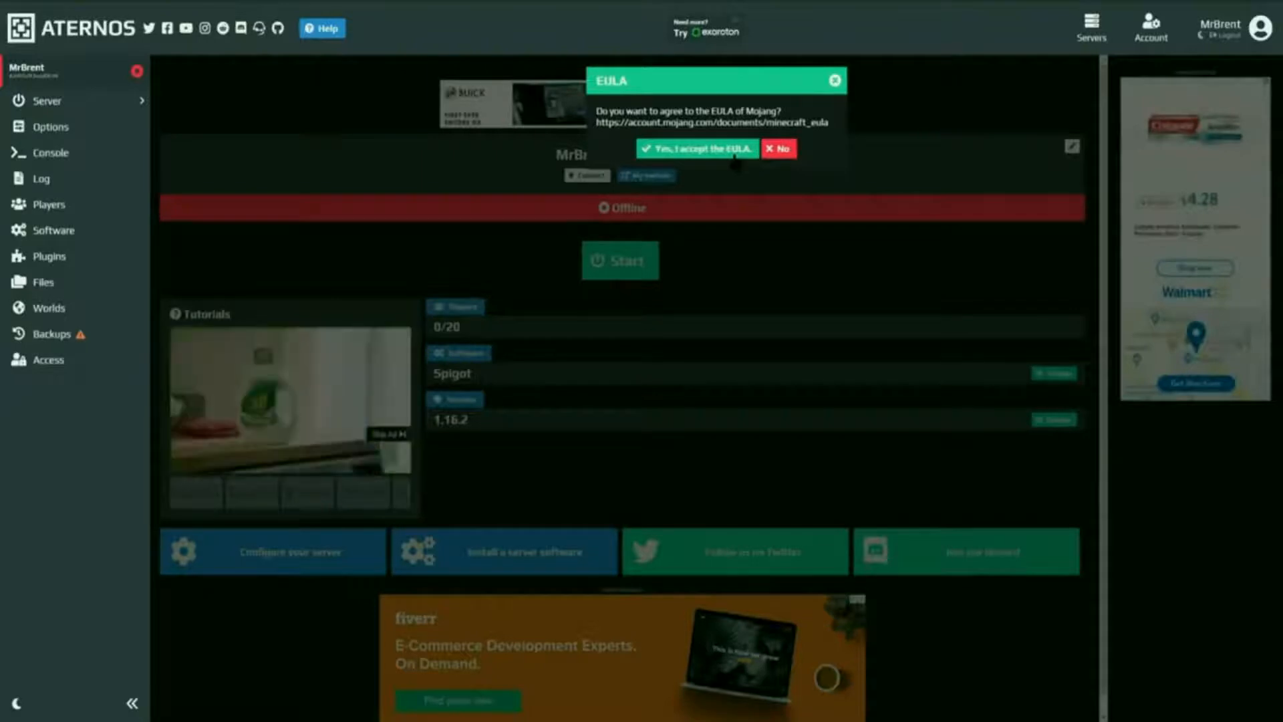
left_click(677, 151)
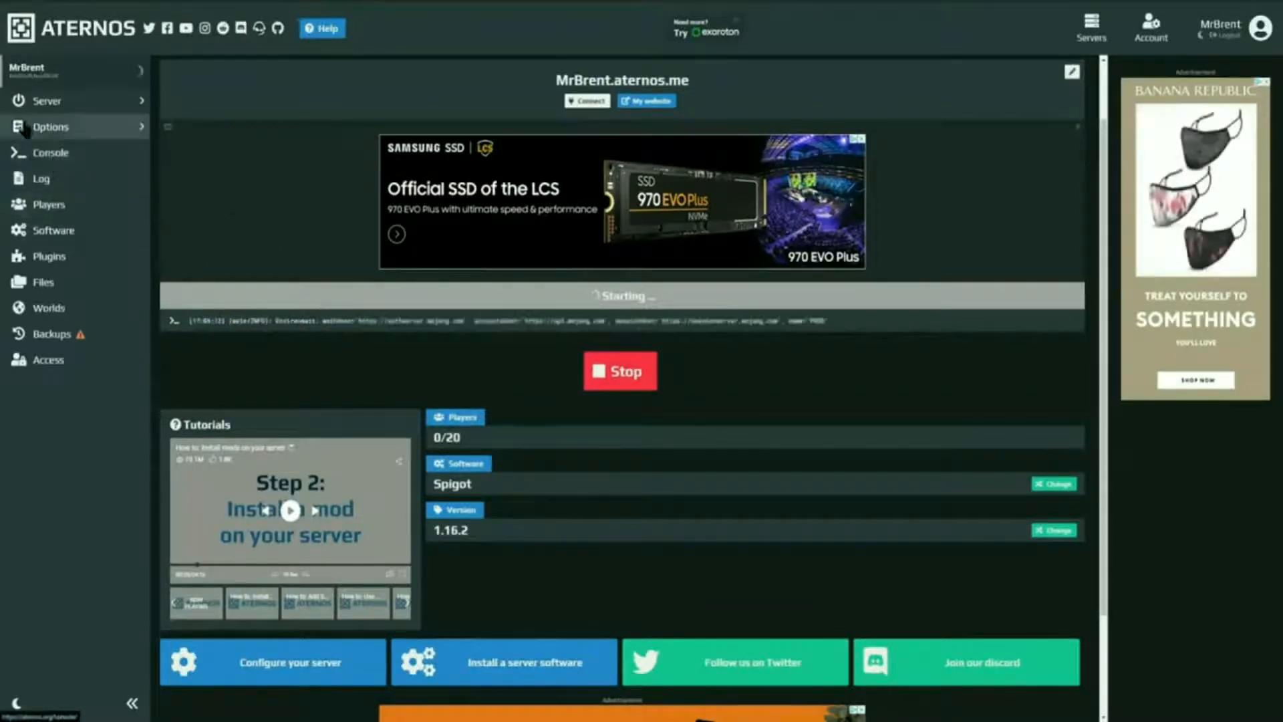
Open the server console and examine the startup log lines.
right_click(46, 153)
key("Escape")
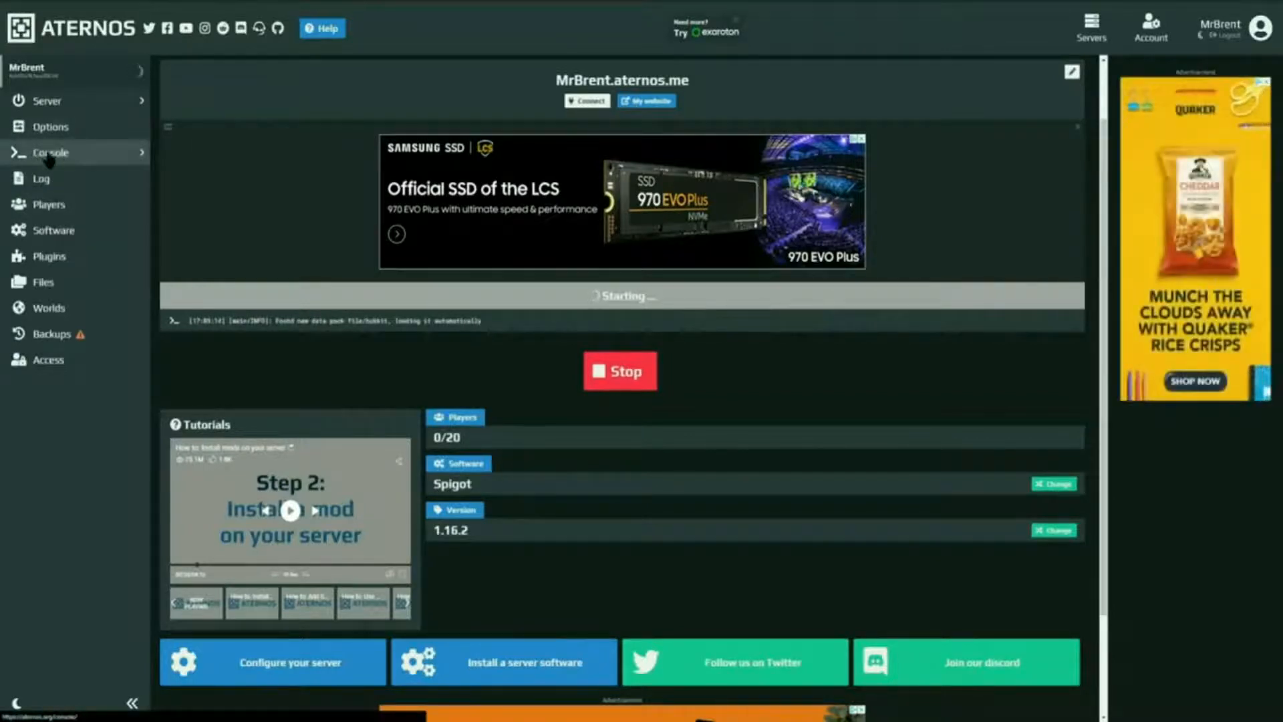
left_click(47, 157)
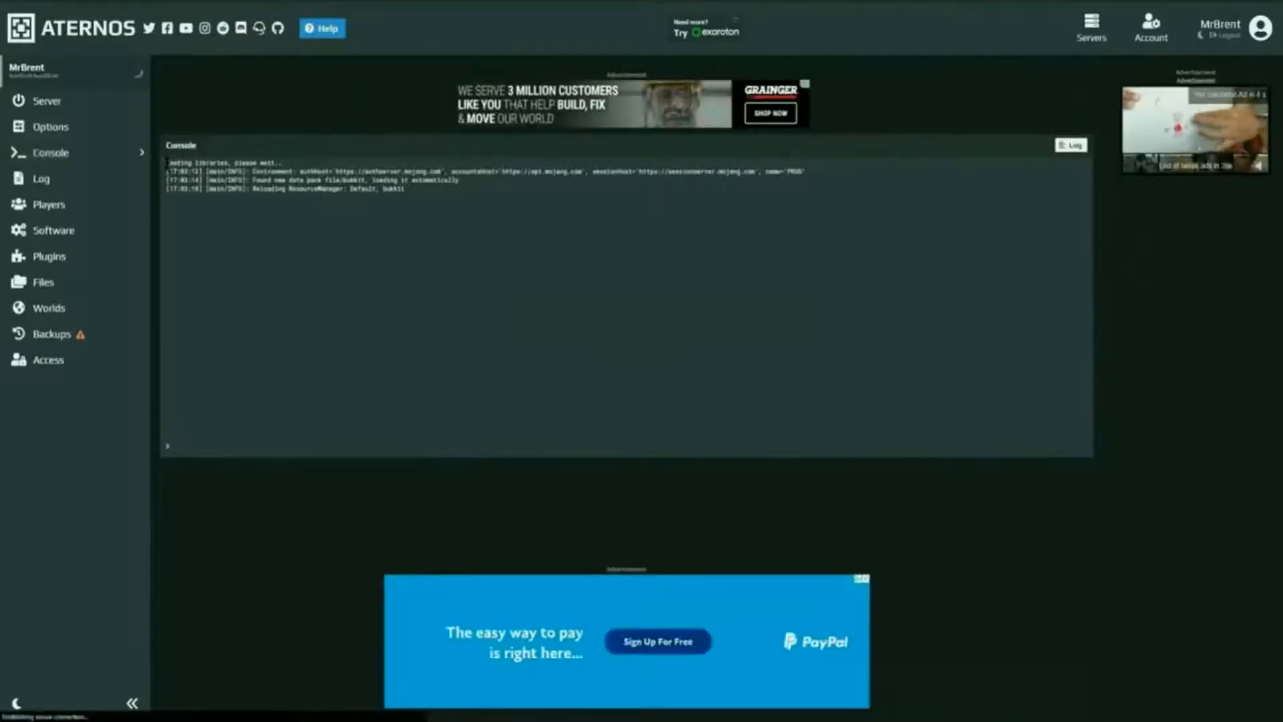
left_click_drag(167, 162, 405, 192)
left_click(329, 160)
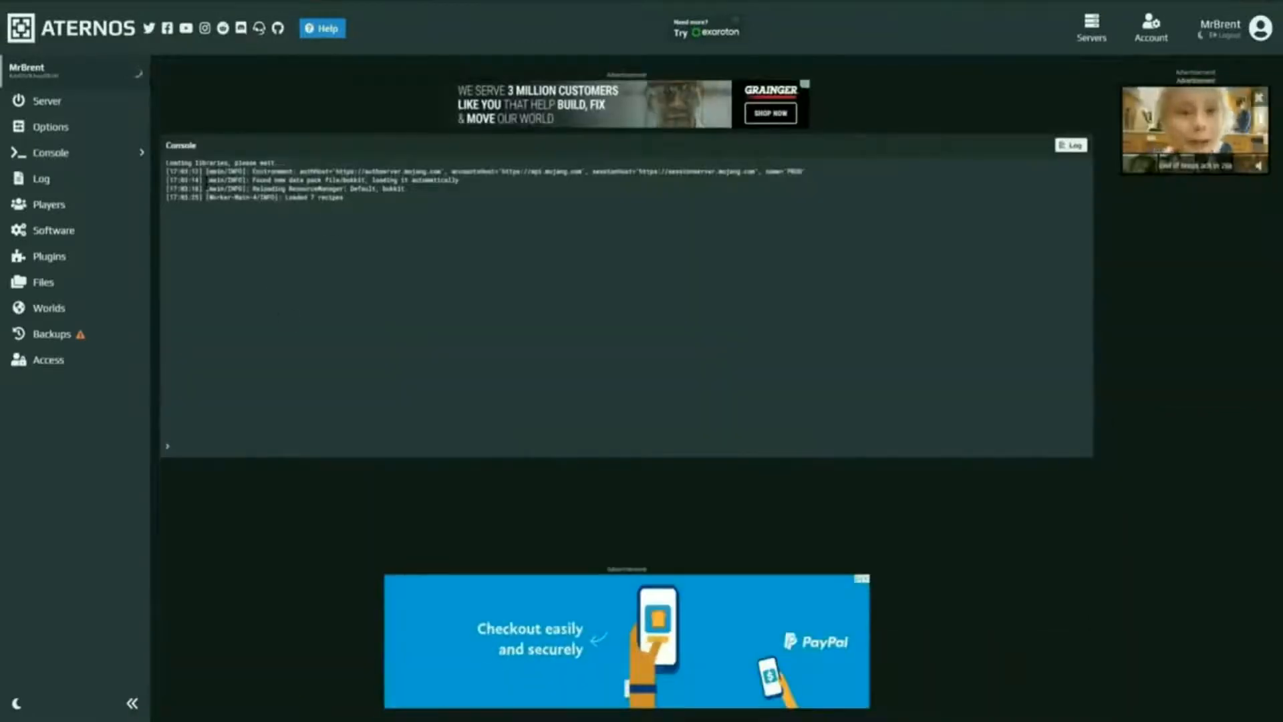
left_click_drag(167, 163, 380, 207)
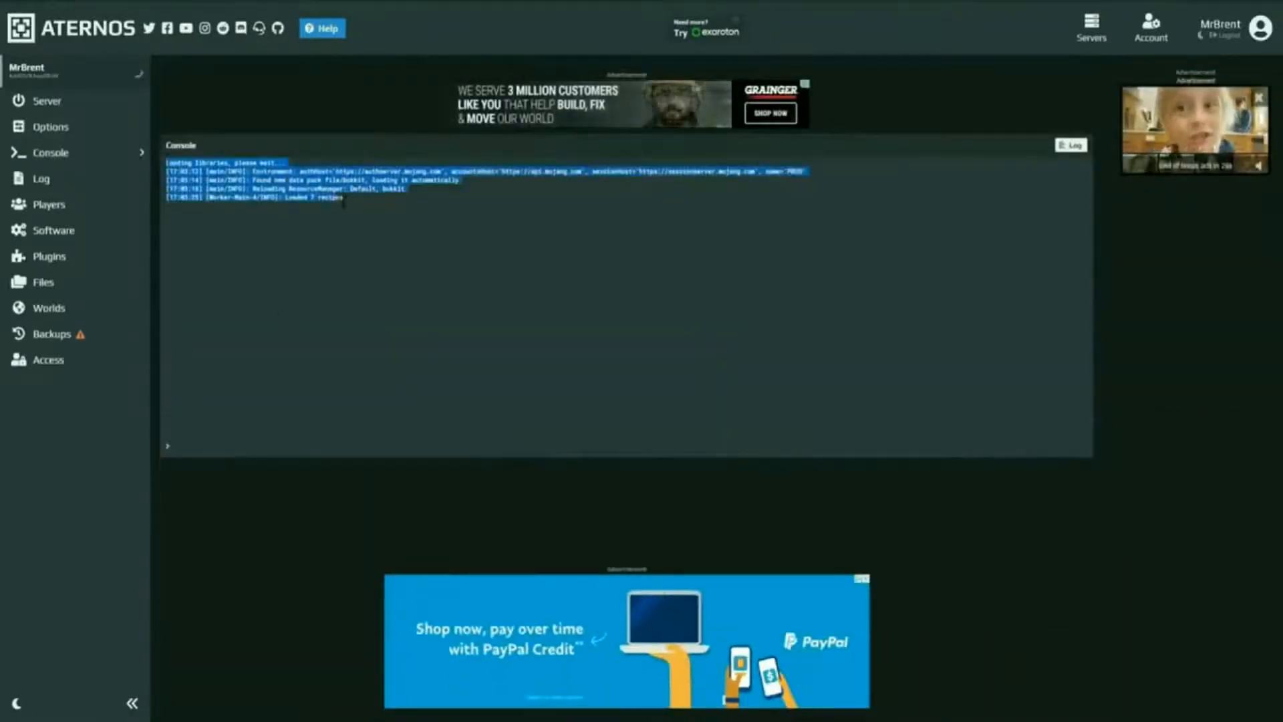
left_click(379, 207)
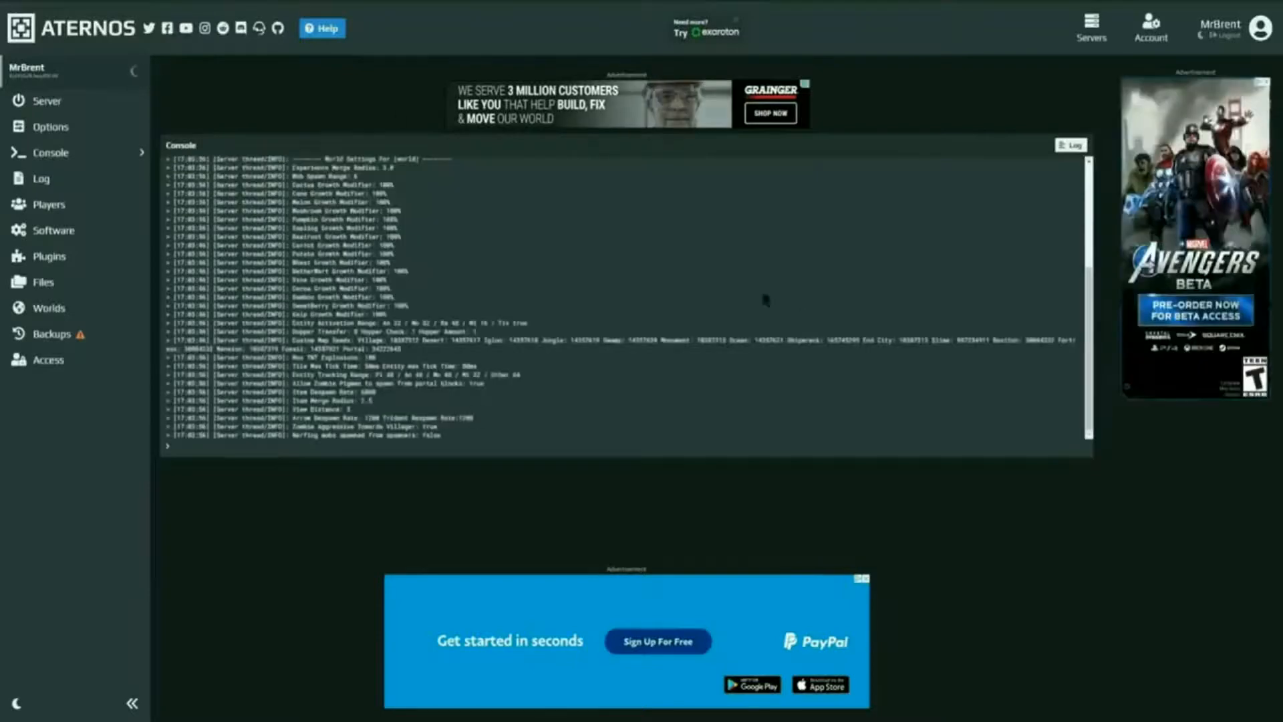
Check the startup progress on the server overview and in the console's spawn area messages.
left_click(47, 100)
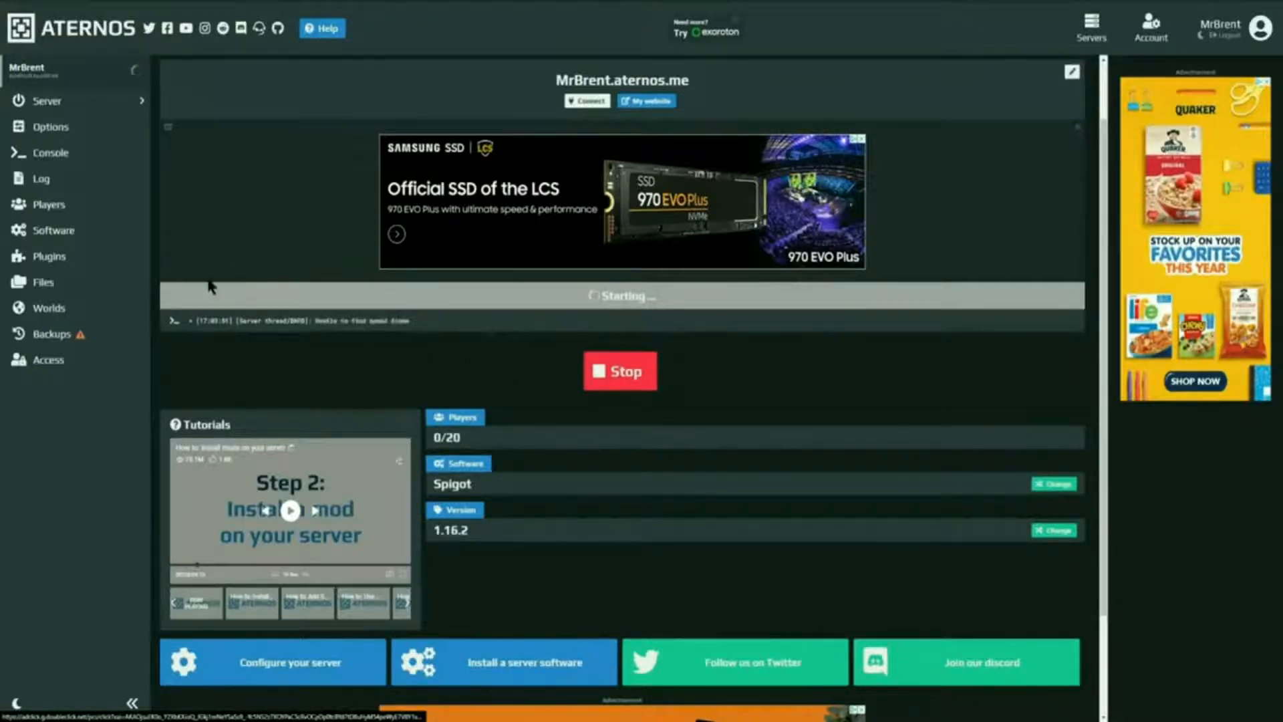
left_click(51, 153)
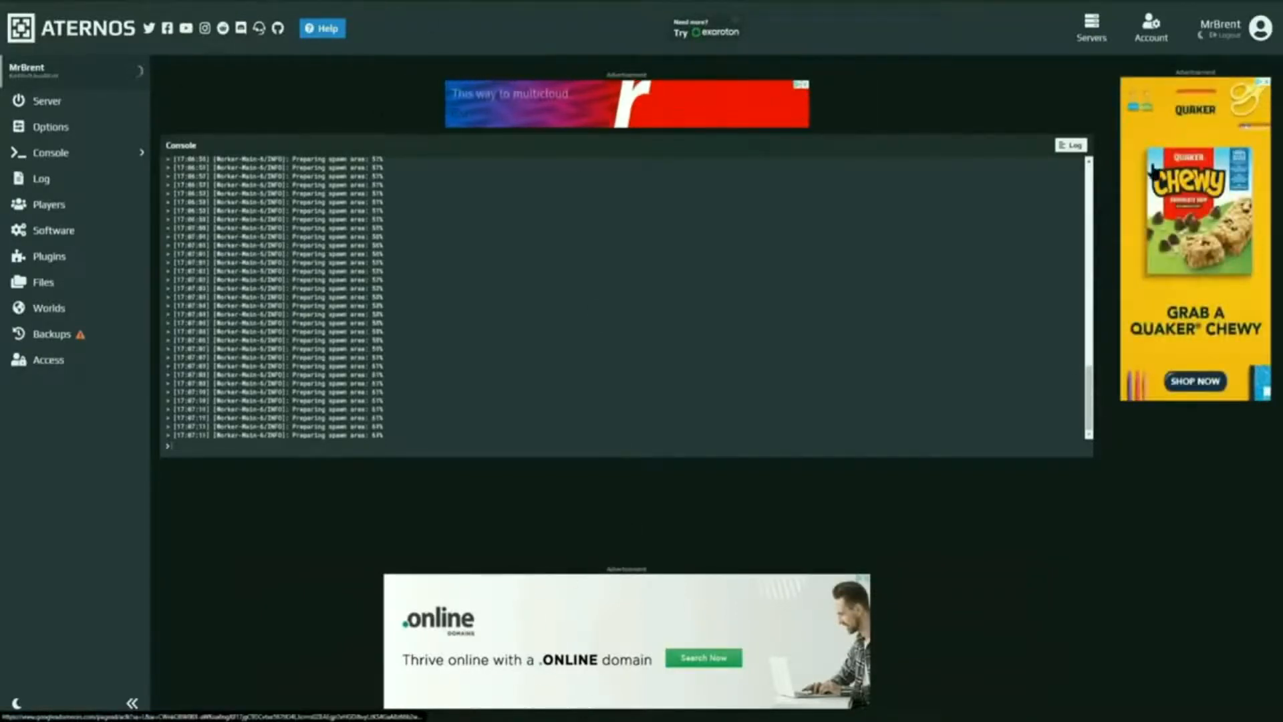
left_click(249, 2)
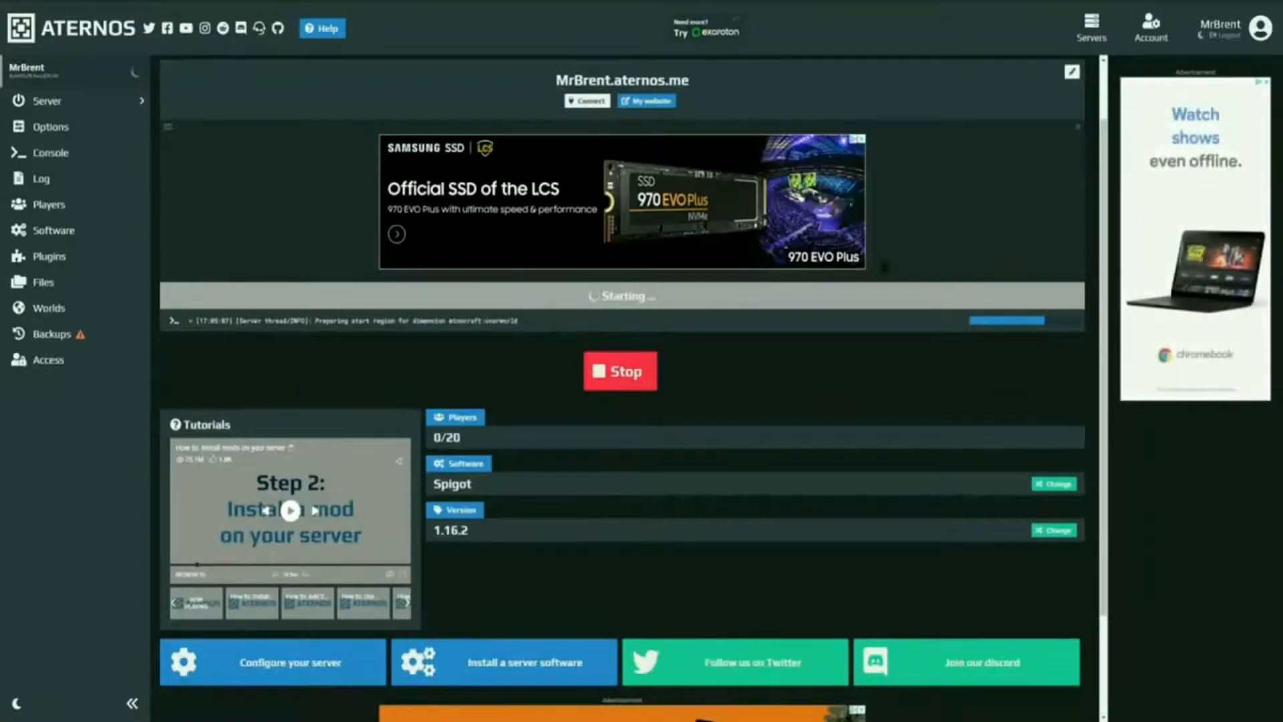
Switch to the Minecraft launcher and start the latest release of Java Edition.
scroll(386, 638, "down", 2)
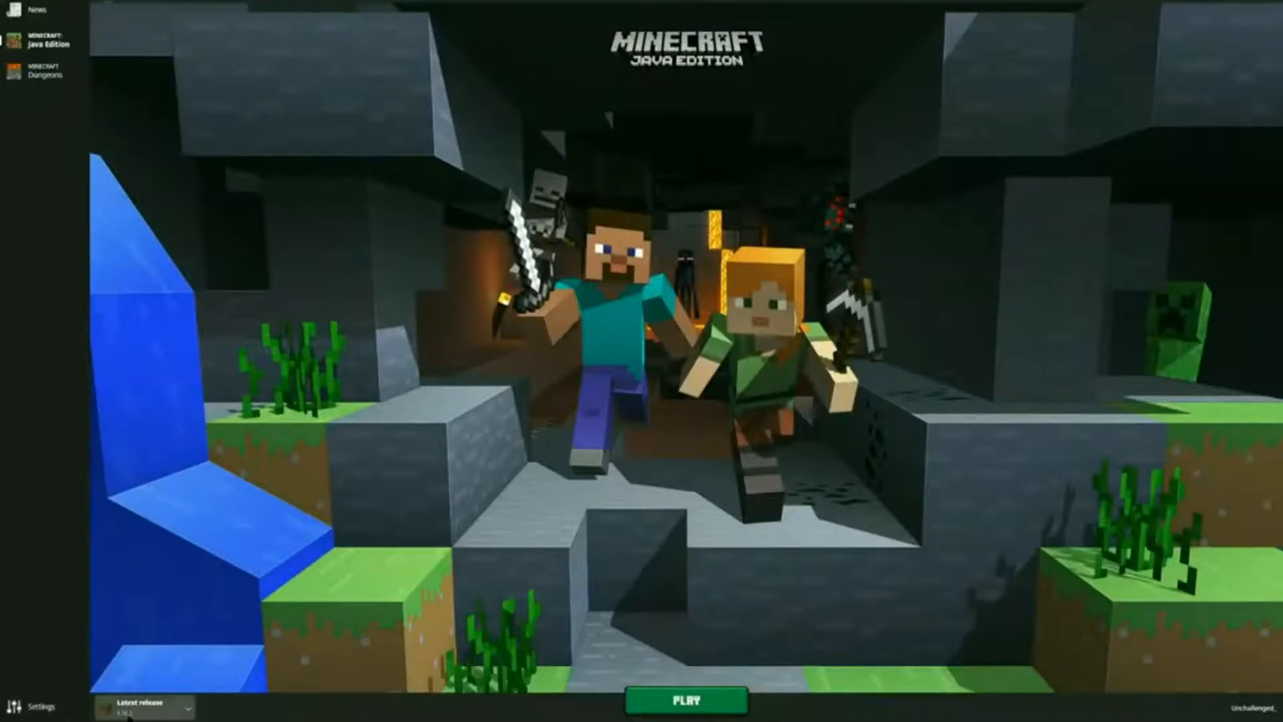
left_click(686, 700)
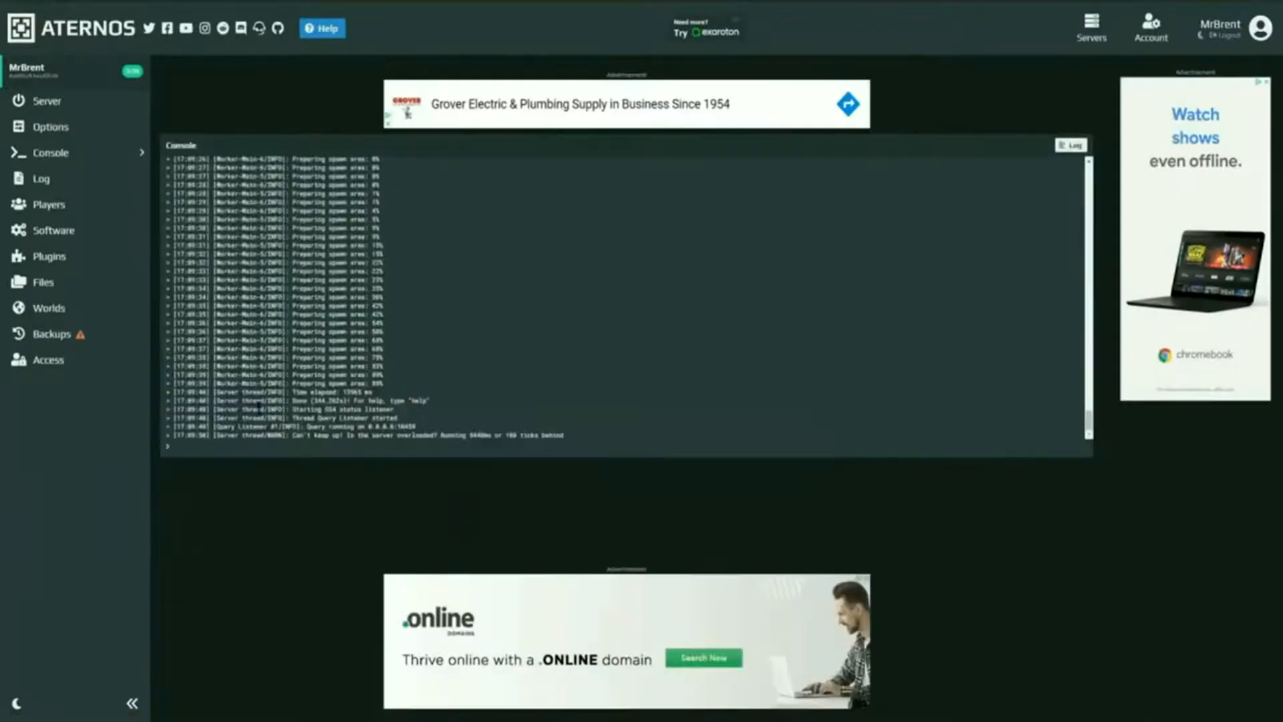
Copy the server's address from its Aternos overview and enter it as the address of a new multiplayer server entry in Minecraft.
left_click_drag(175, 435, 232, 431)
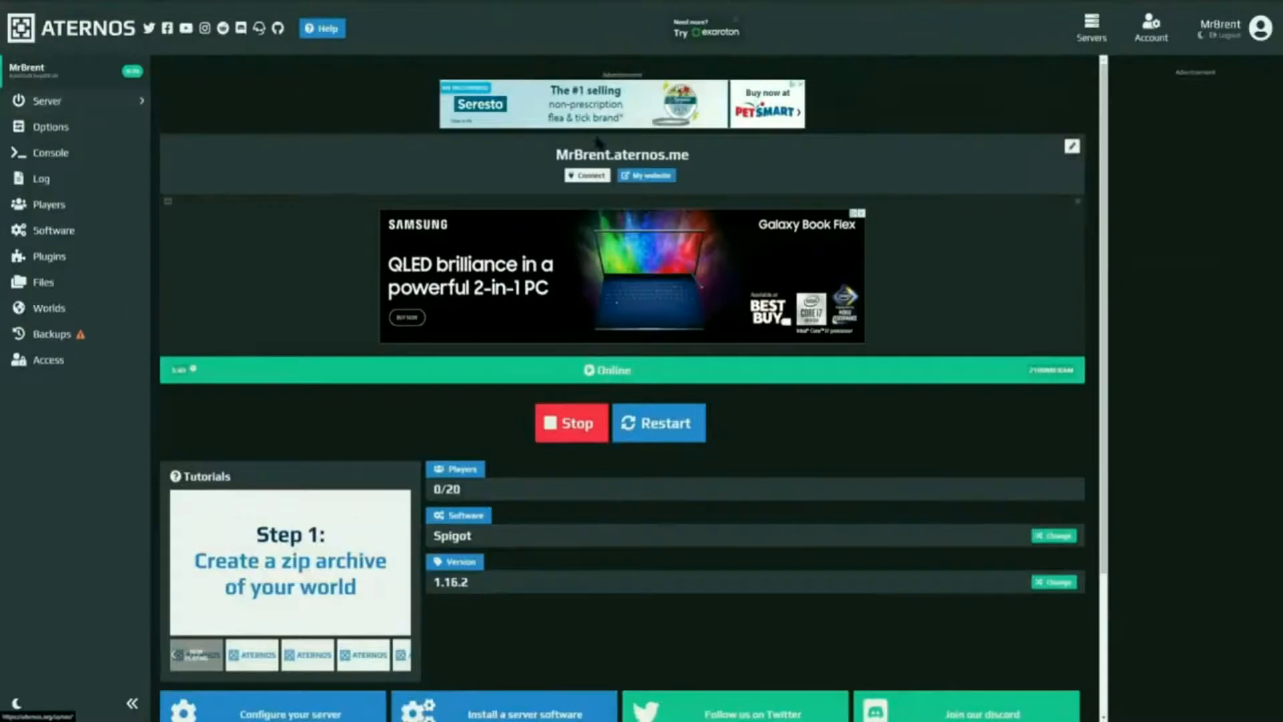
left_click_drag(554, 155, 693, 163)
key("ctrl+c")
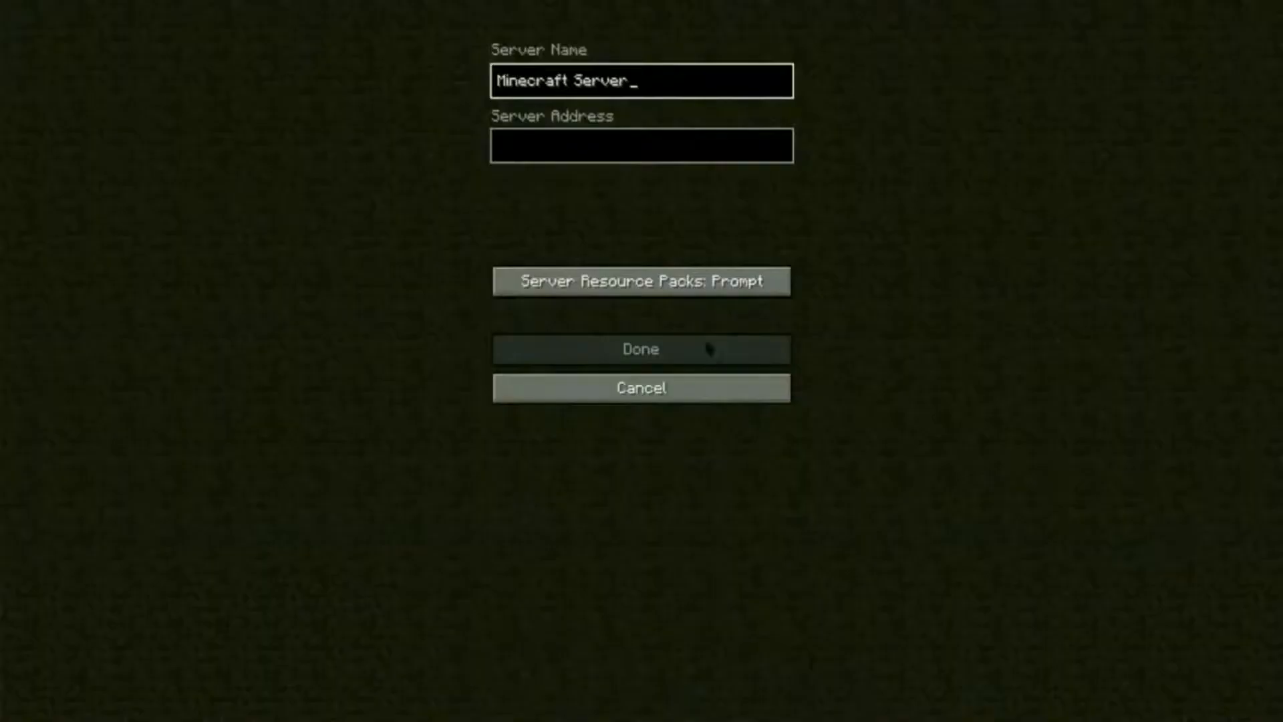
left_click(680, 145)
key("ctrl+v")
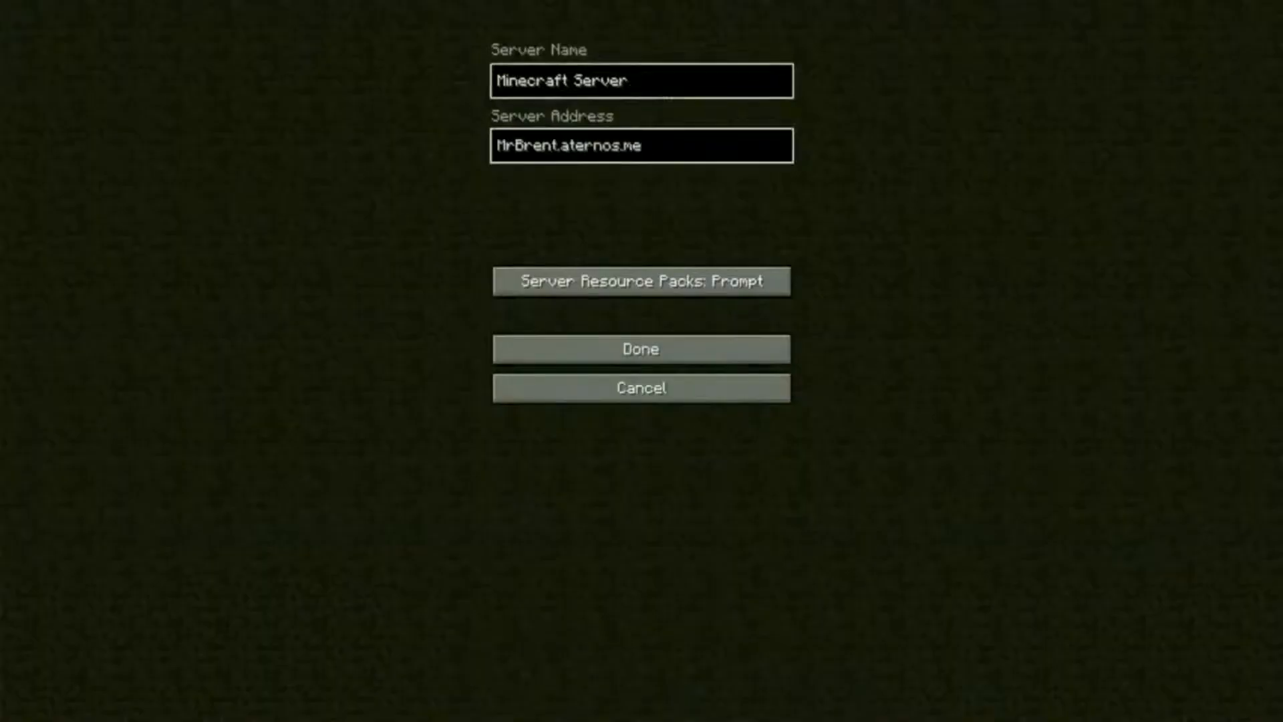
Name the new server entry with the owner's username followed by "Server" and save it.
key("BackSpace")
key("BackSpace")
key("BackSpace")
key("BackSpace")
key("BackSpace")
key("BackSpace")
key("BackSpace")
key("BackSpace")
key("BackSpace")
key("BackSpace")
key("BackSpace")
key("BackSpace")
key("BackSpace")
key("BackSpace")
key("BackSpace")
type("M")
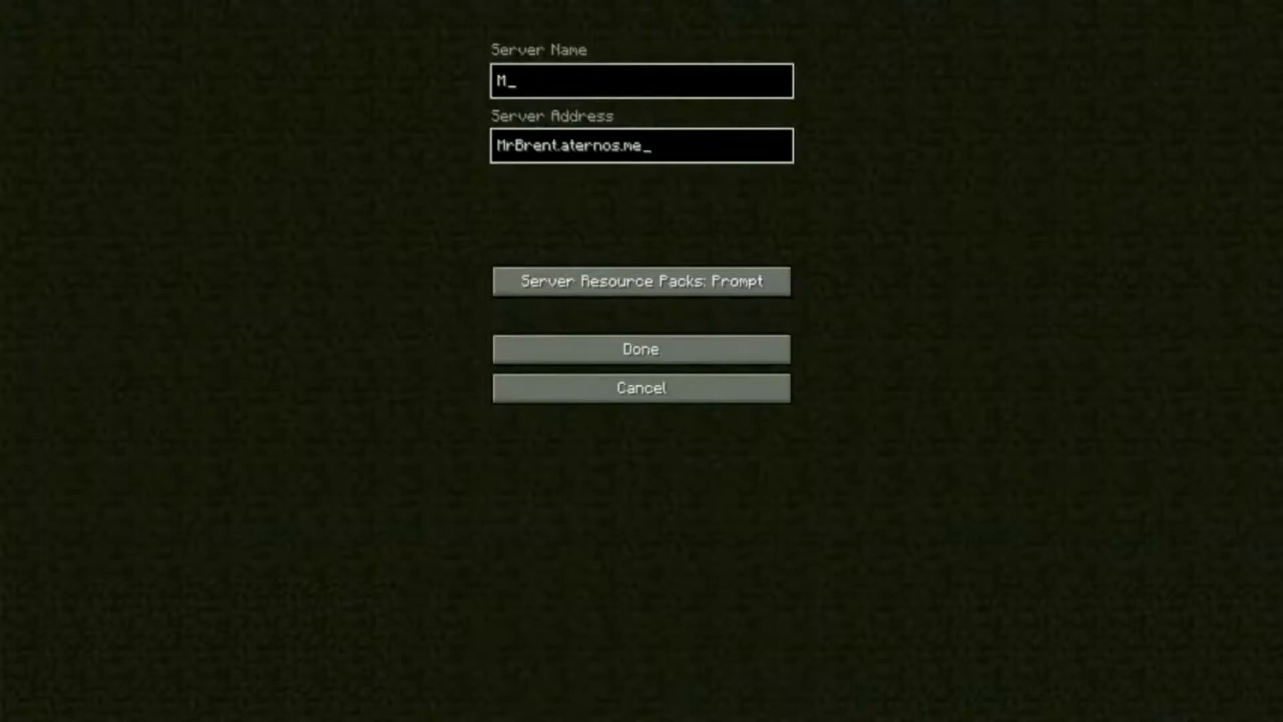
type("r B")
key("BackSpace")
key("BackSpace")
type("Brent Server")
left_click(680, 338)
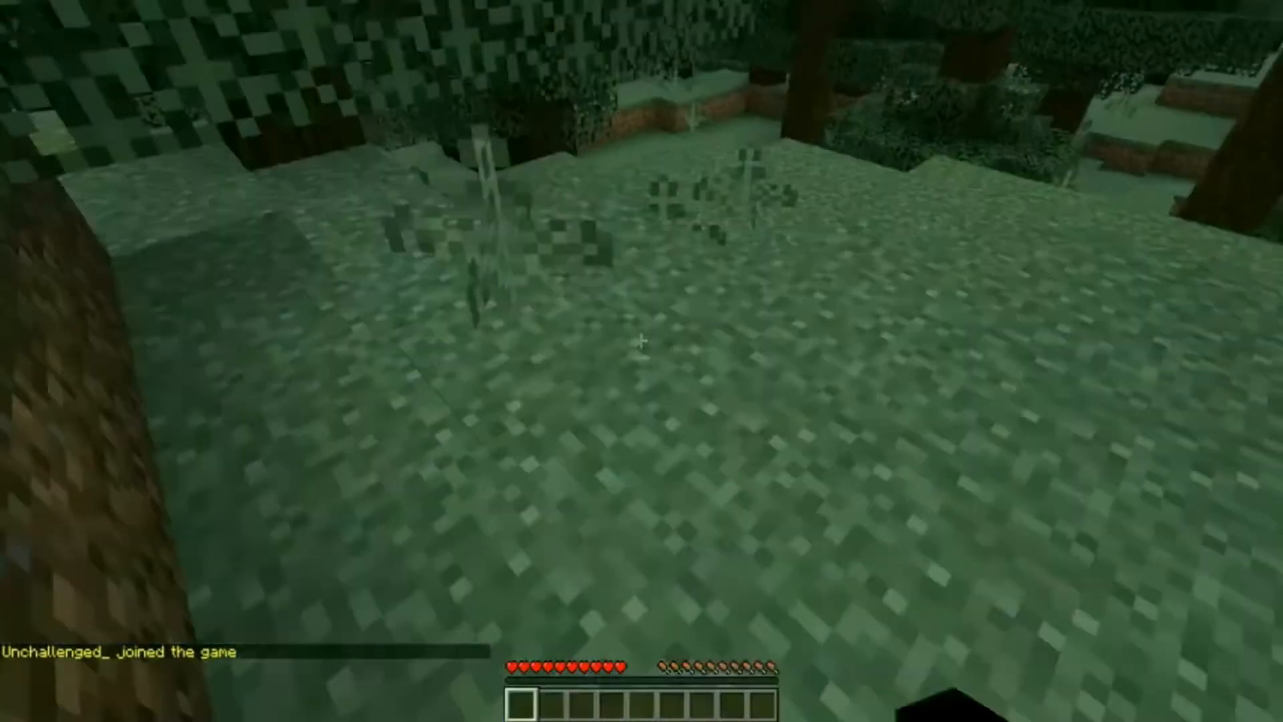
Walk around the spawn area on the joined server and view the player's inventory.
key("w")
key("space")
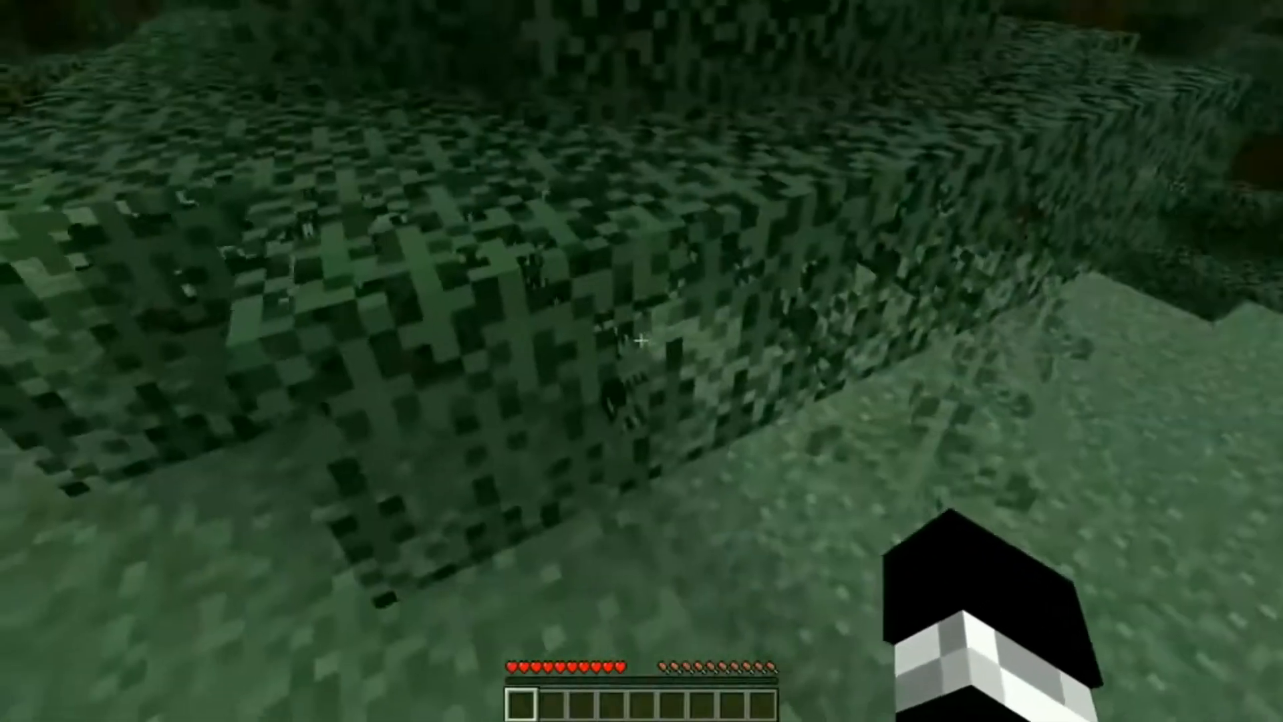
key("w")
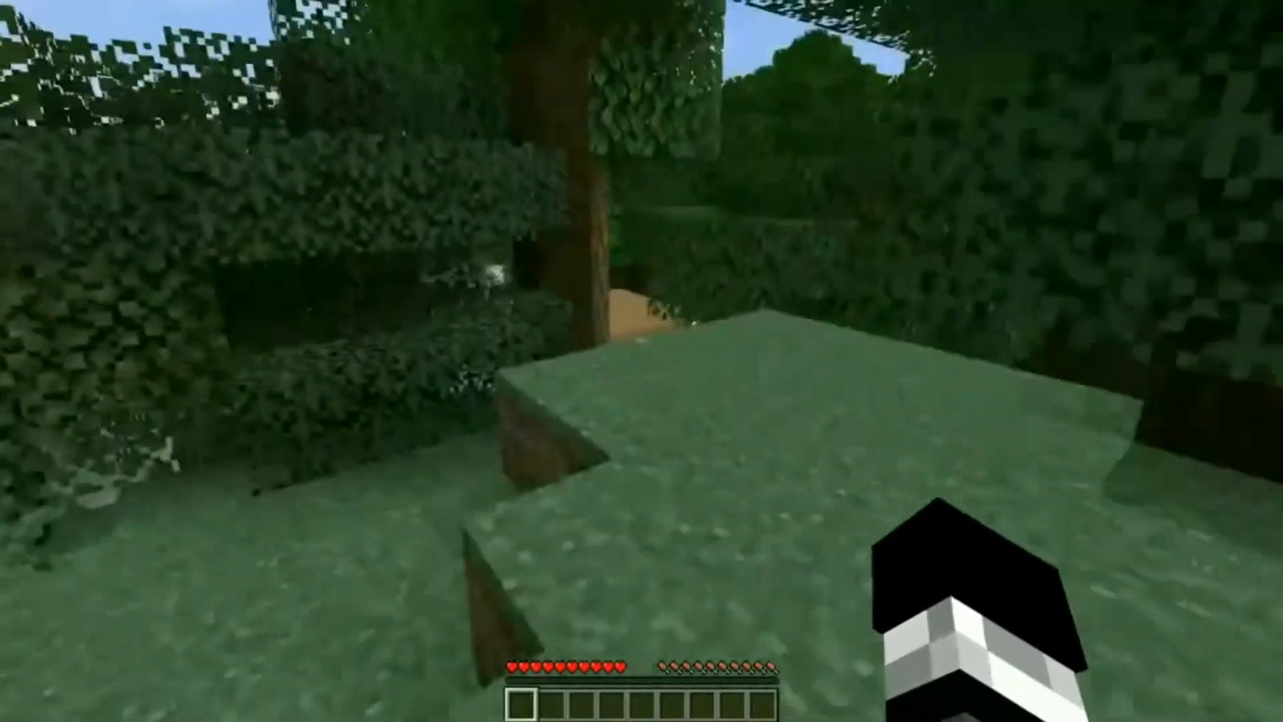
key("w")
left_click(641, 341)
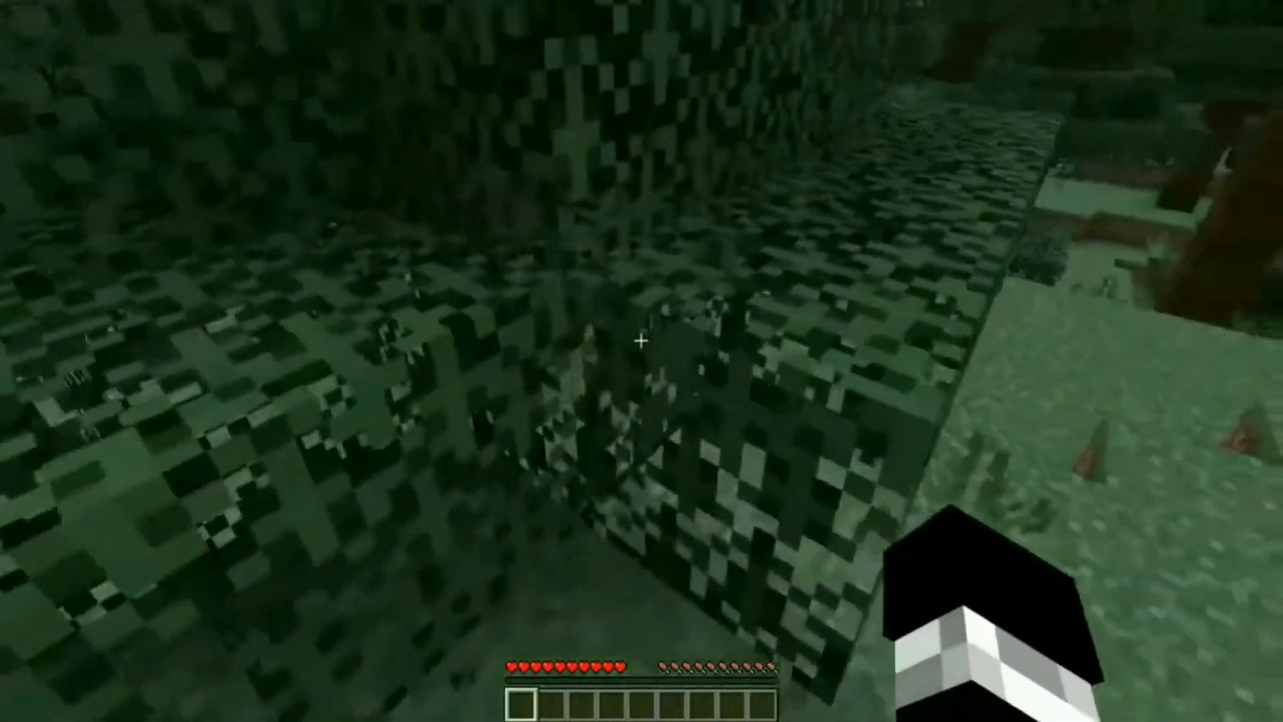
key("e")
left_click(681, 315)
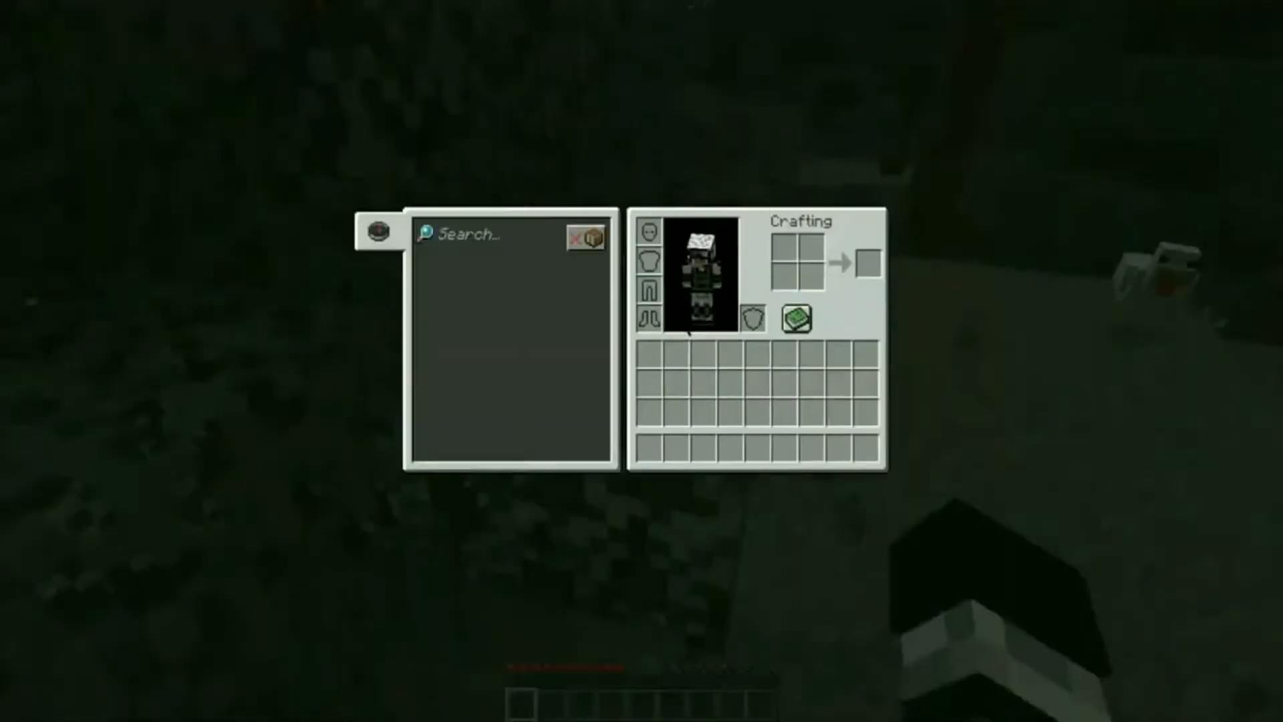
key("e")
key("w")
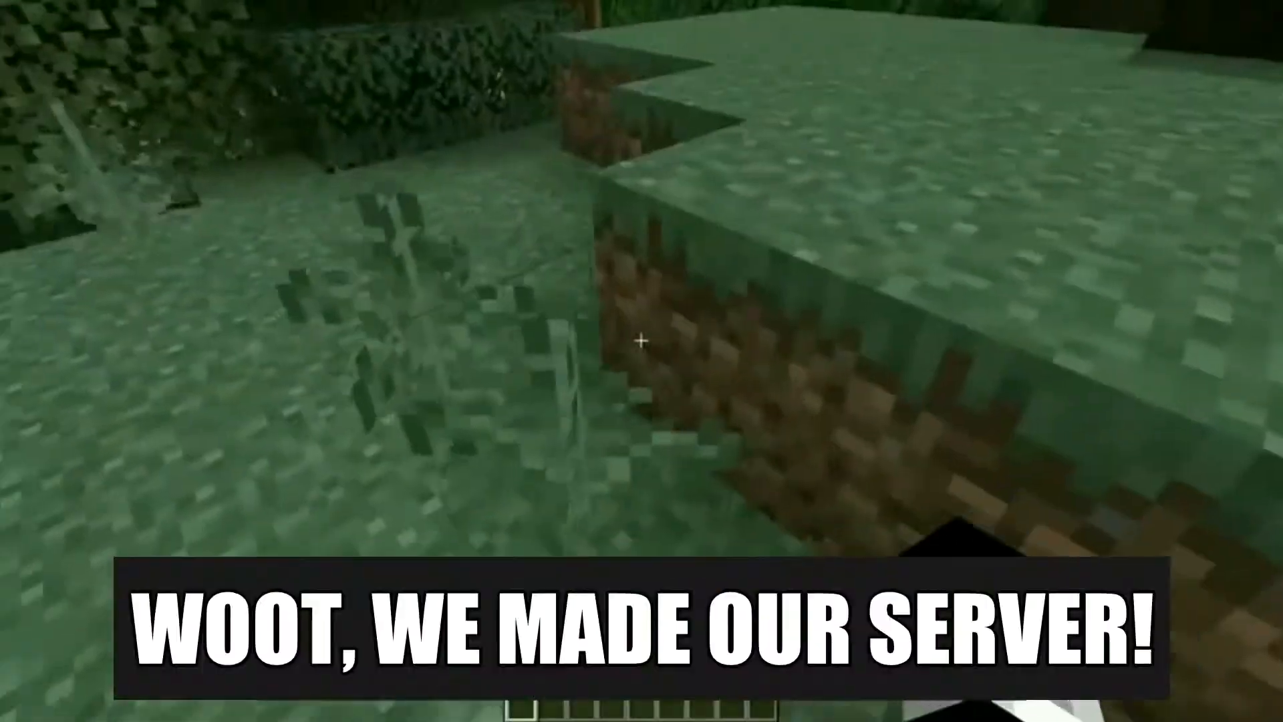
key("w")
key("space")
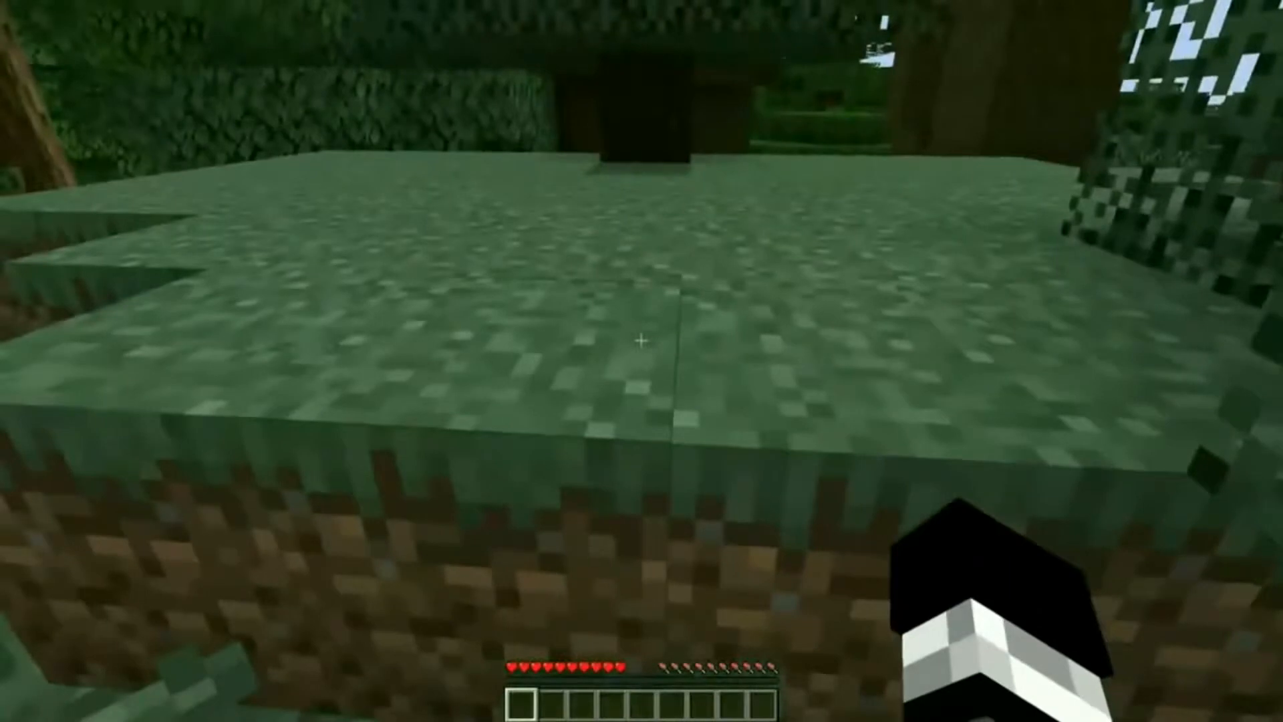
Try to rerun the previous command from the in-game chat history.
key("slash")
key("Up")
key("Return")
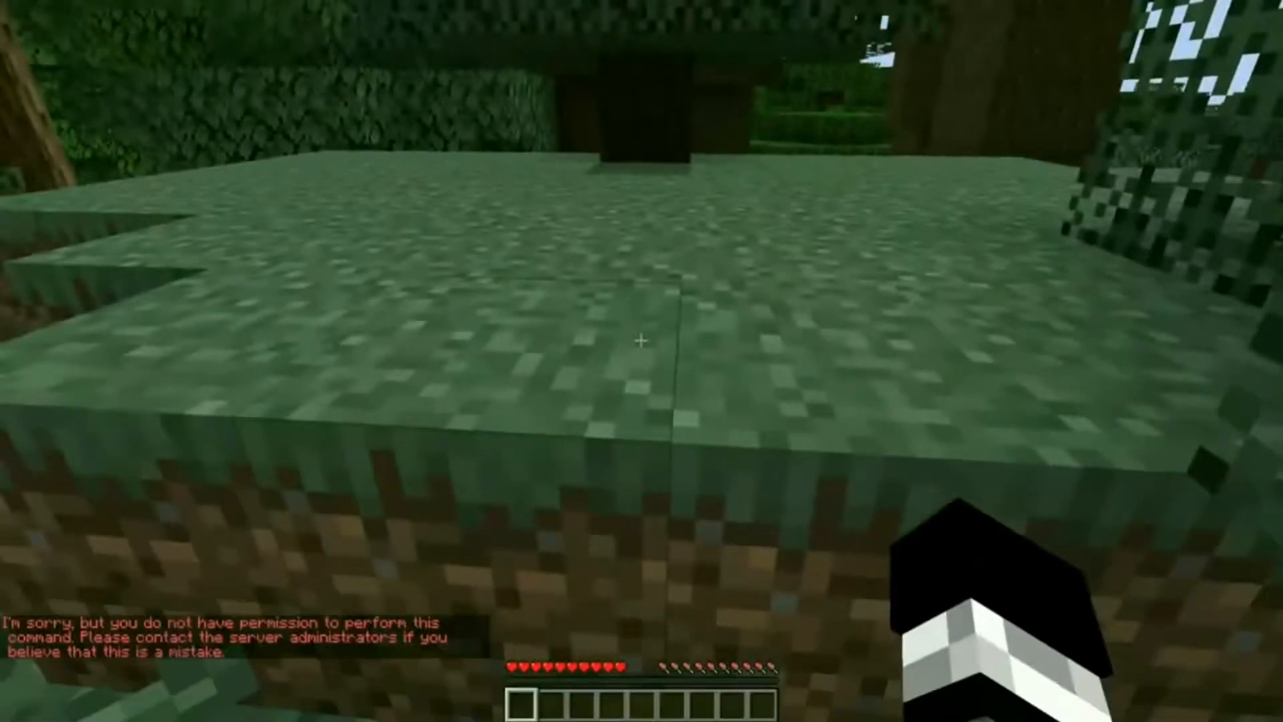
key("slash")
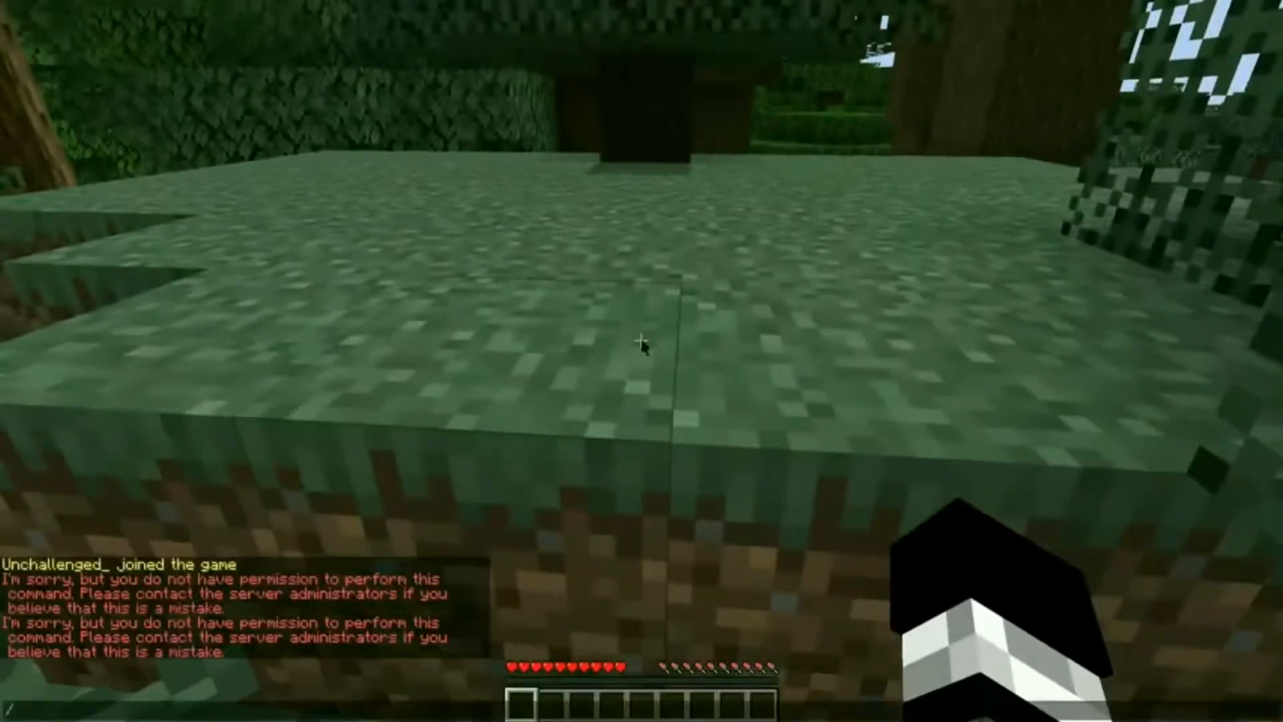
key("Escape")
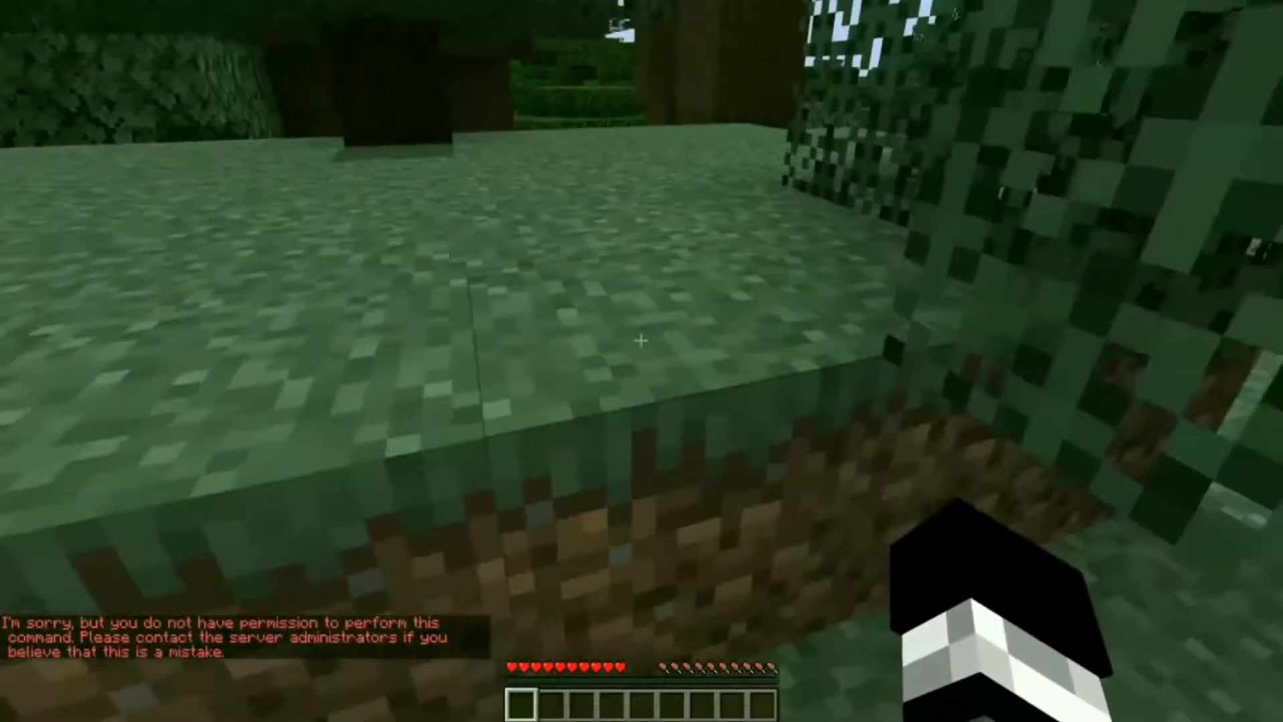
key("slash")
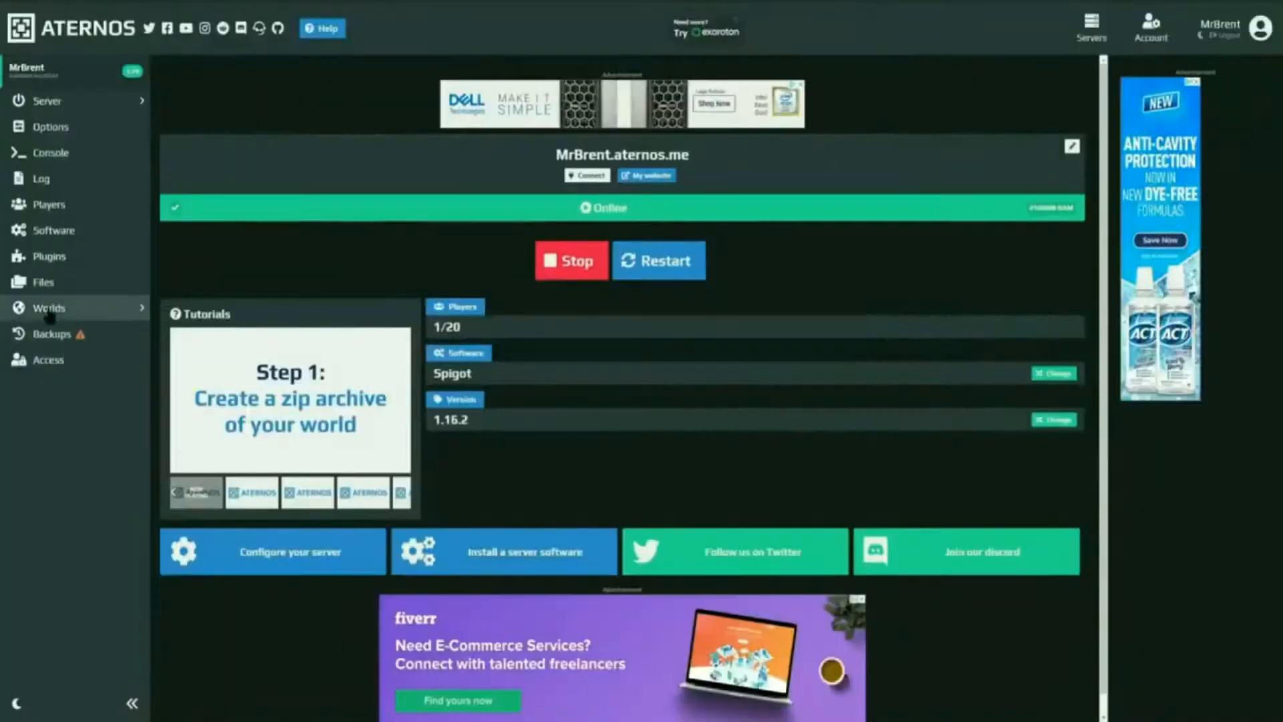
Switch to Aternos and add the online player's username to the server's OPs list.
left_click(42, 209)
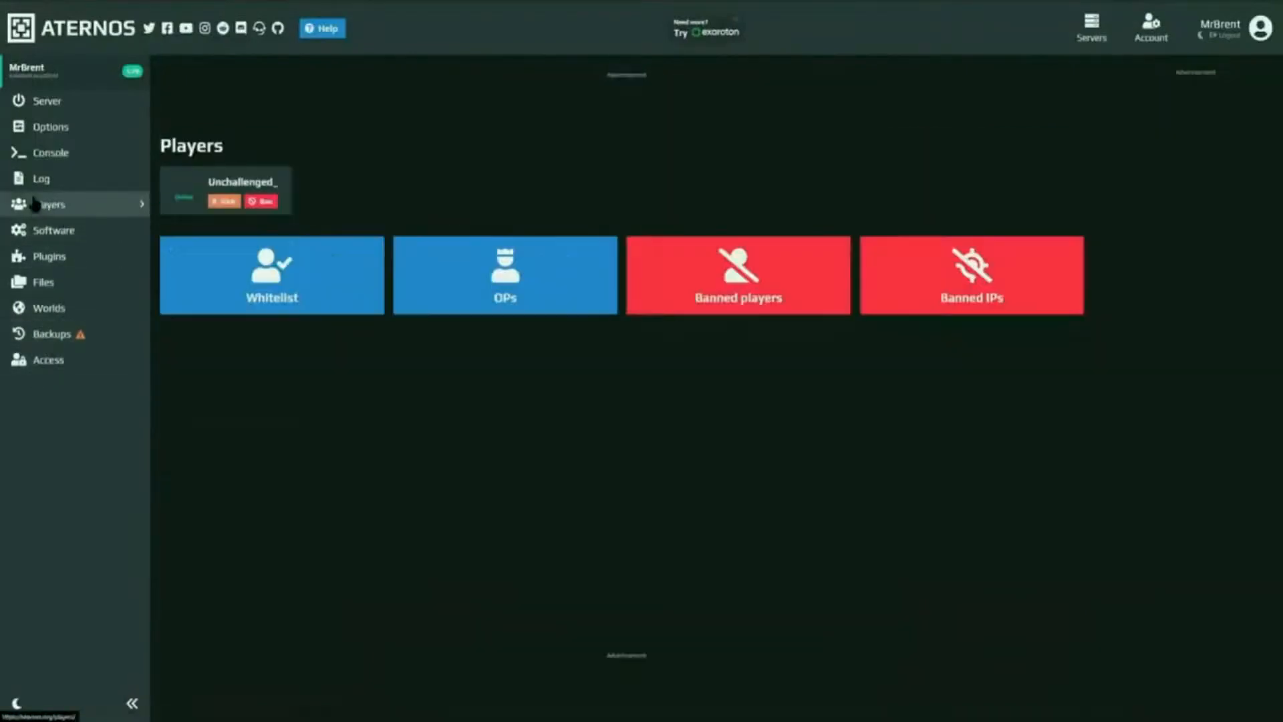
double_click(220, 179)
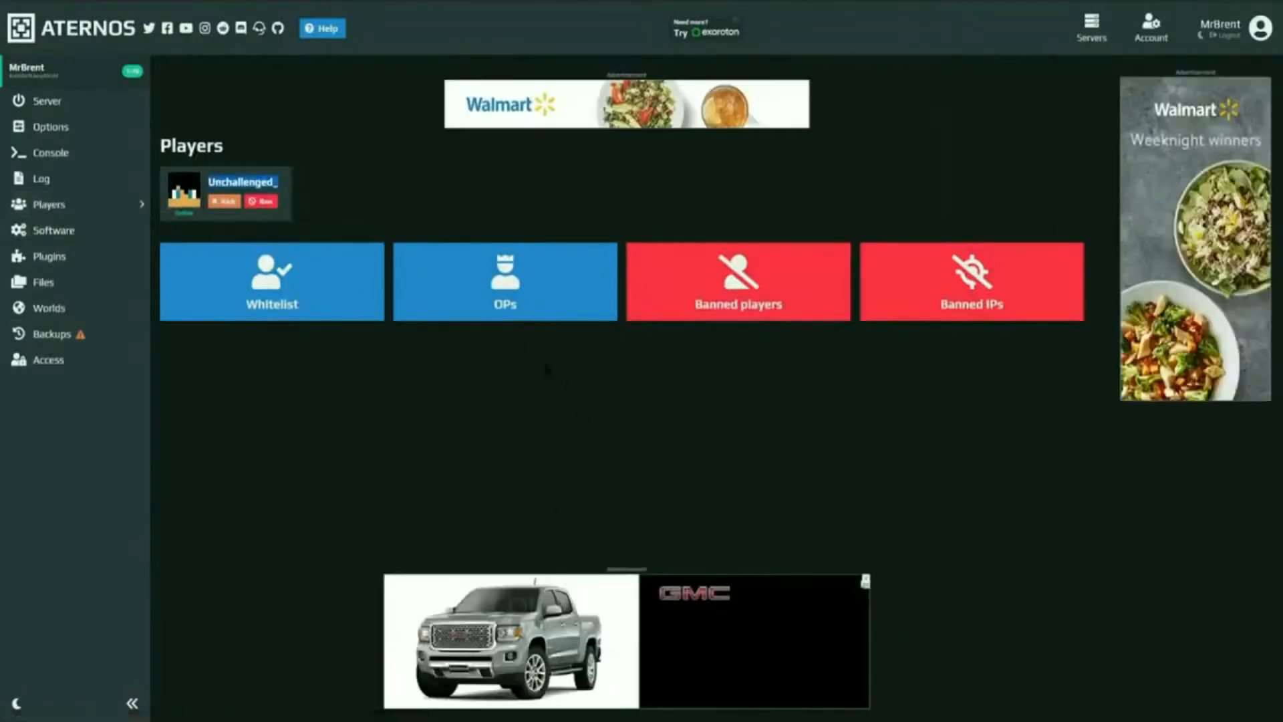
left_click(521, 280)
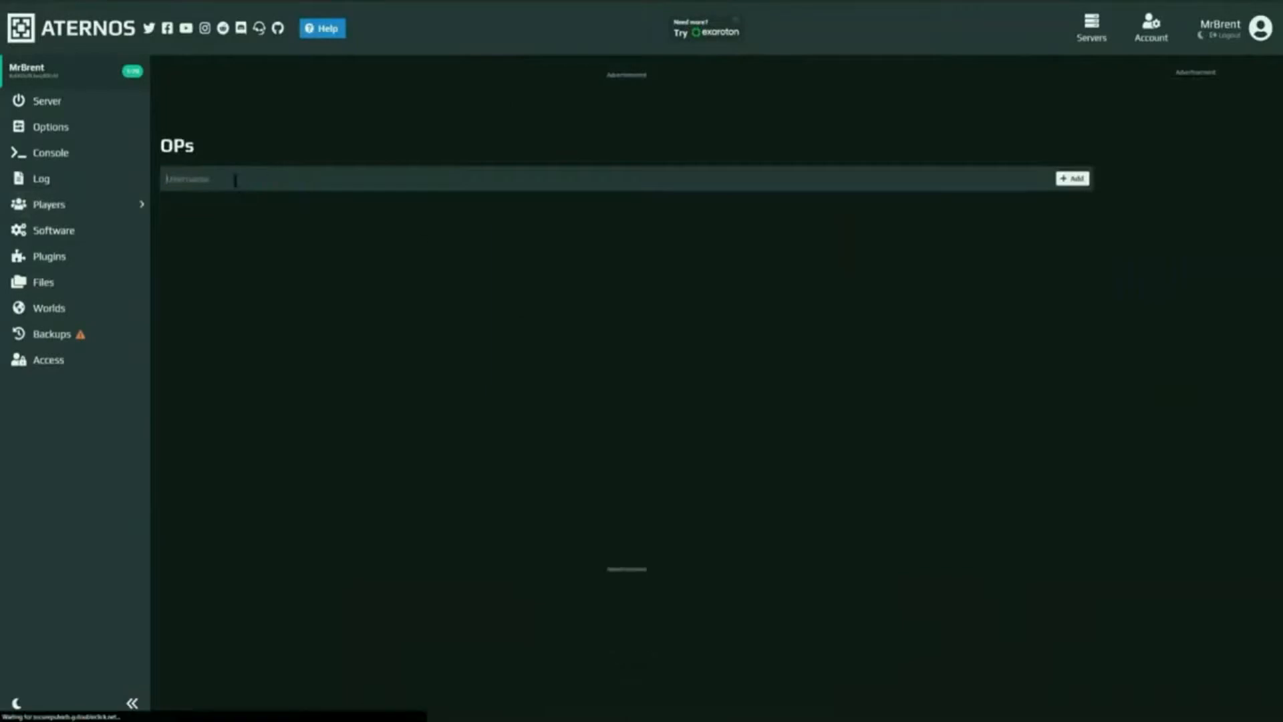
type("Unchallenged_")
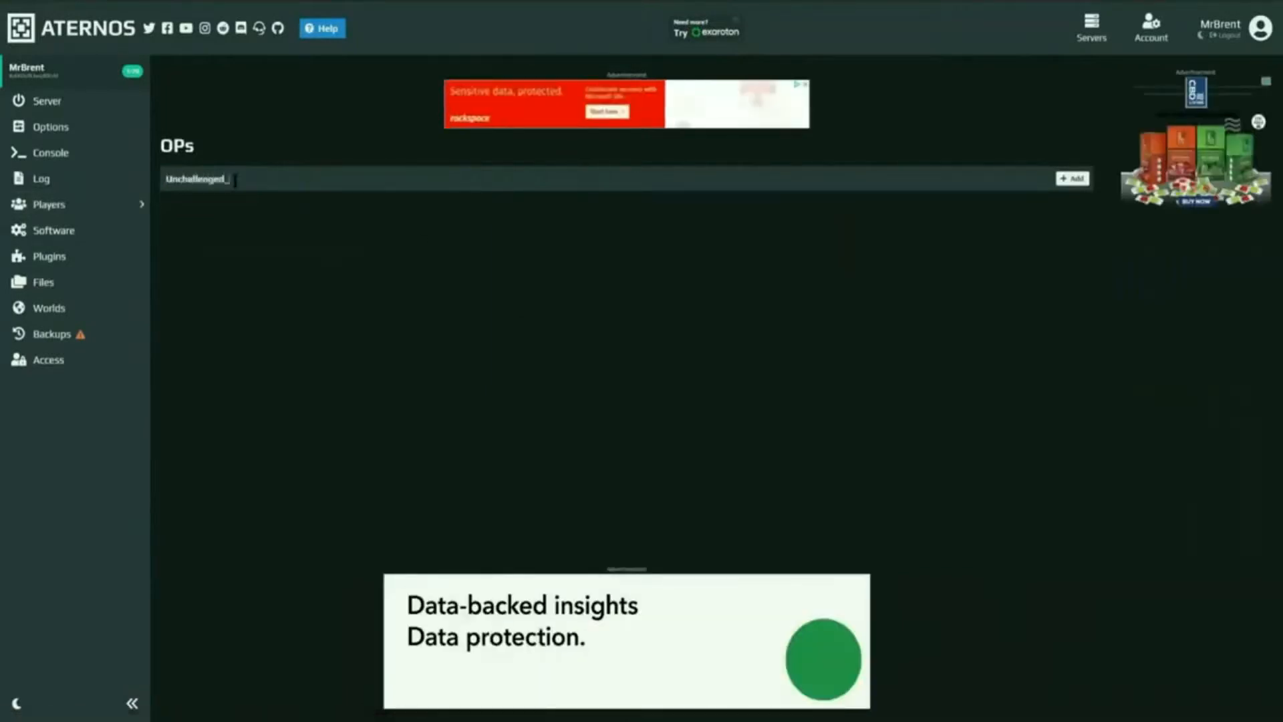
left_click(1067, 178)
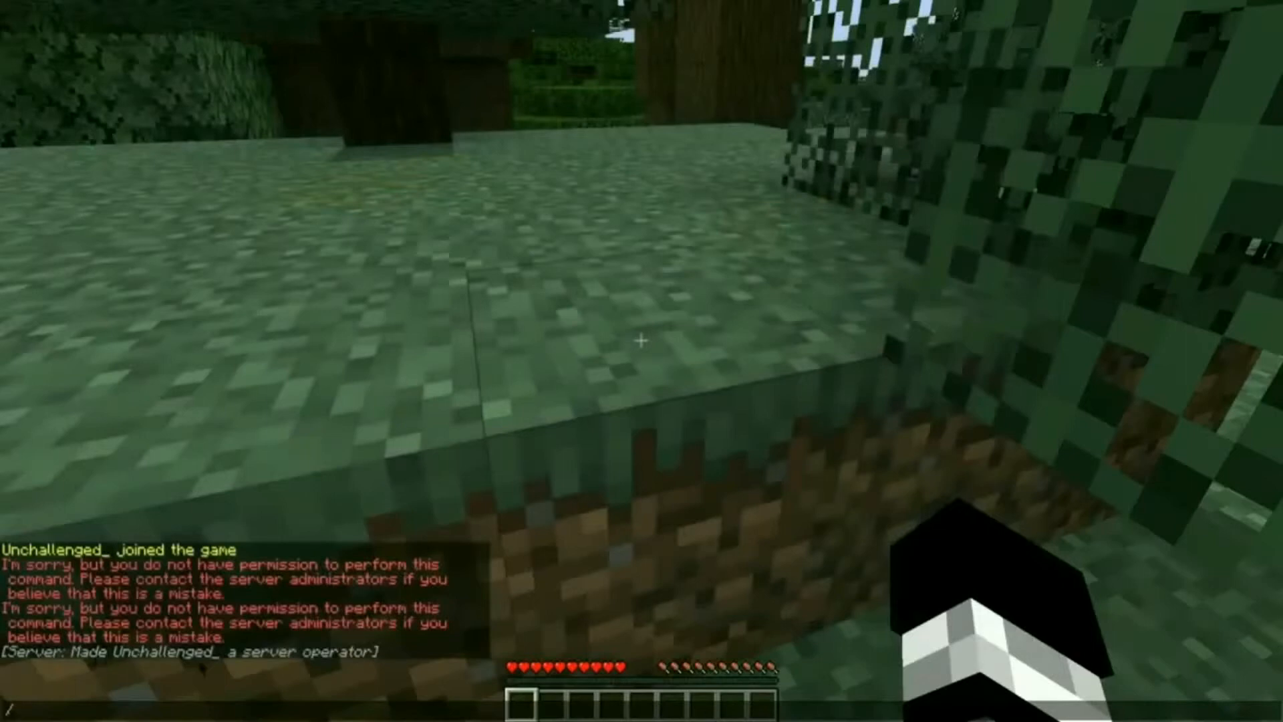
Switch the player to Creative Mode in Minecraft with the command /gamemode creative.
type("gamemode")
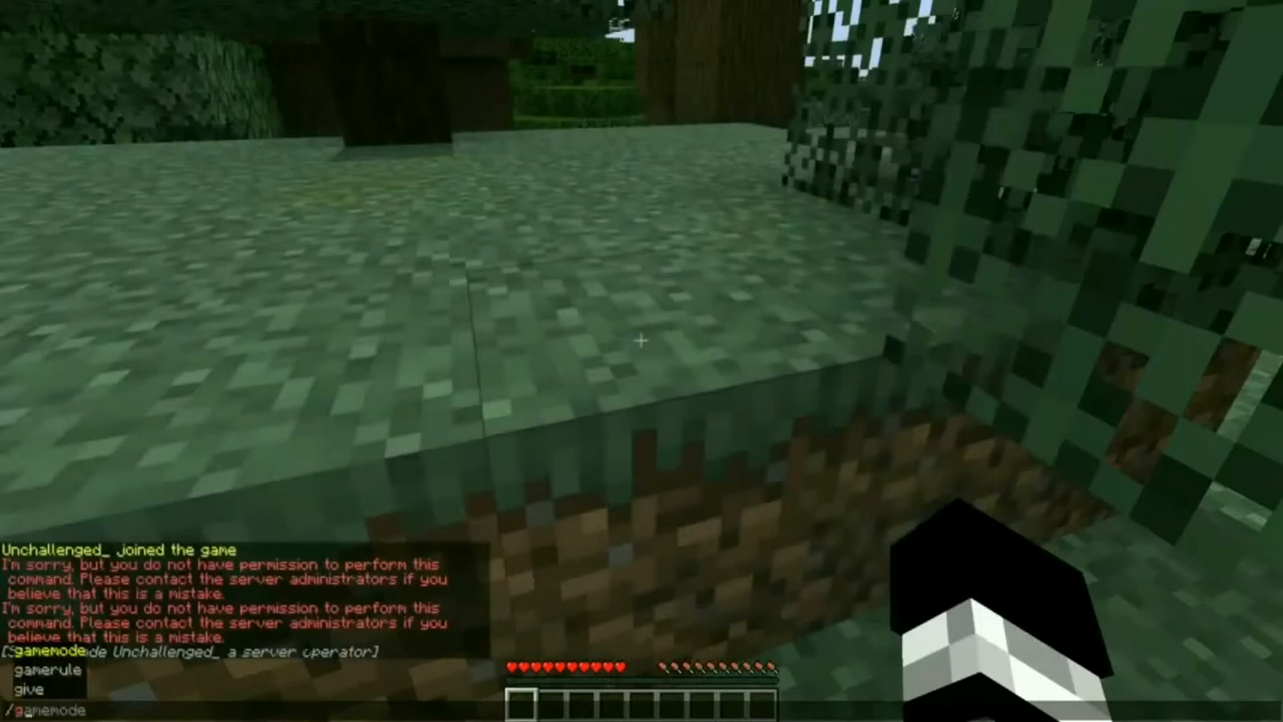
type(" creat")
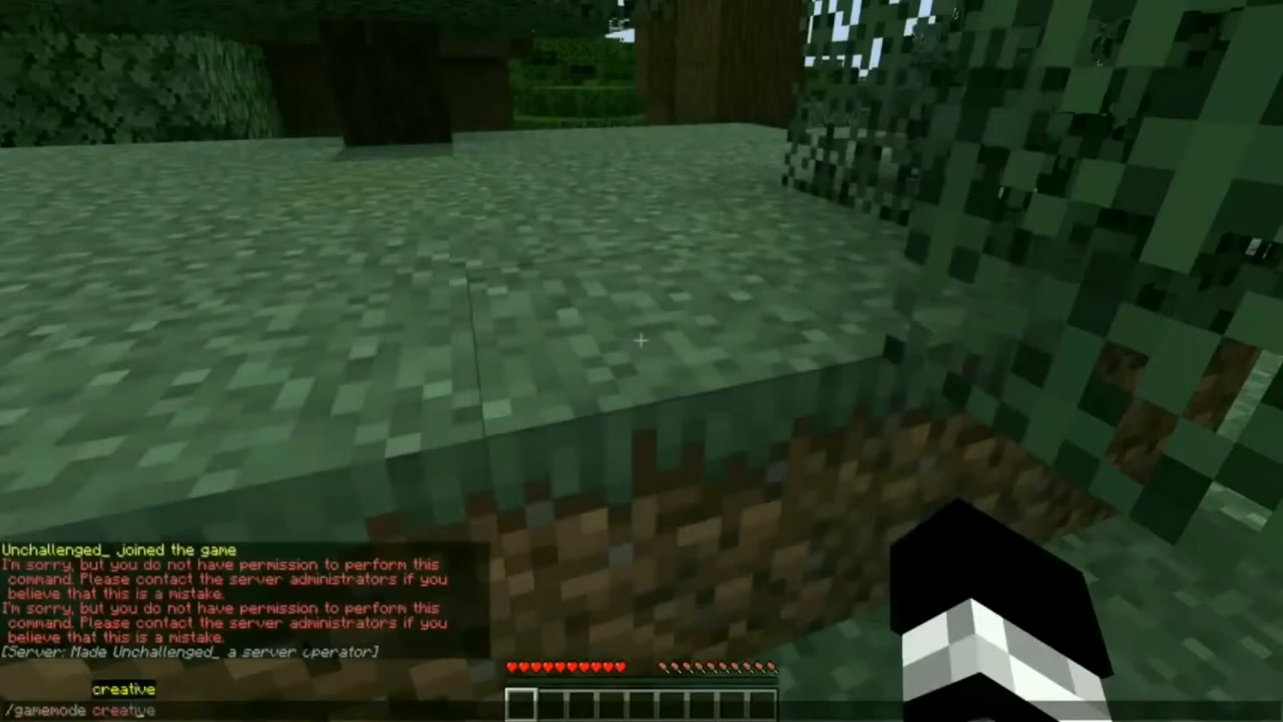
key("Tab")
key("Return")
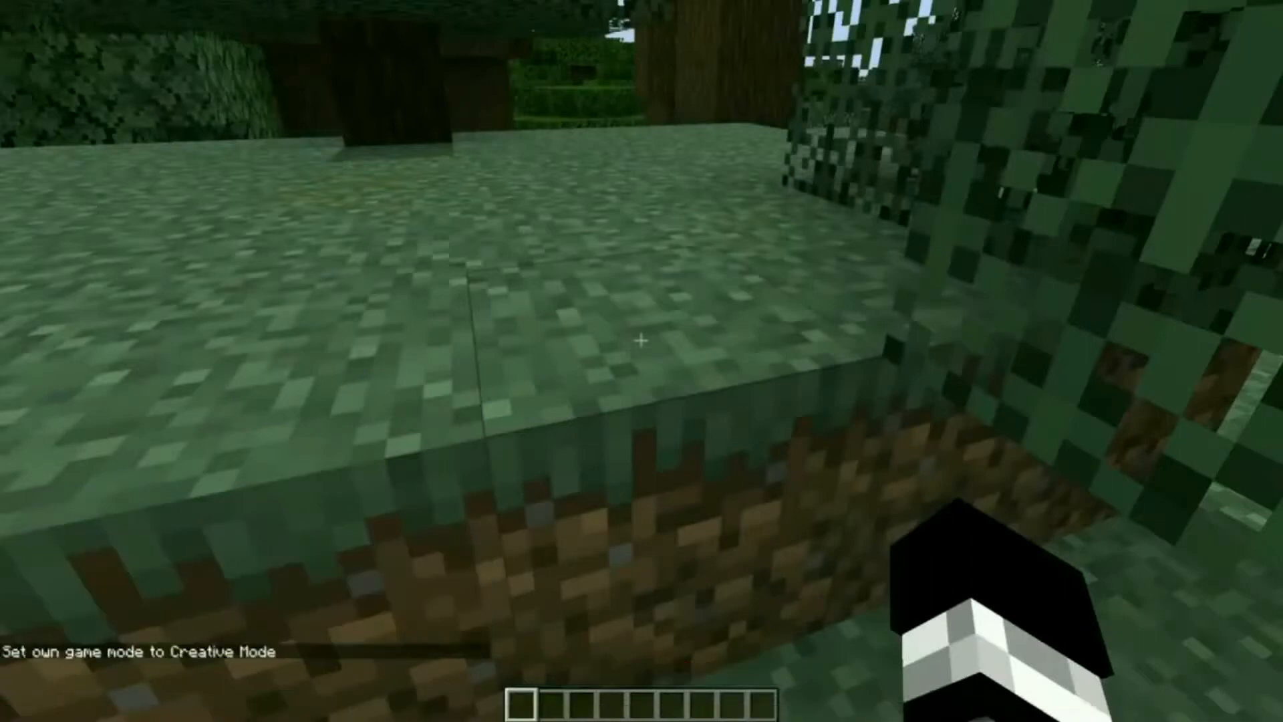
Fly above the forest around the spawn area, land, and open the chat for a command.
key("space")
key("space")
key("w")
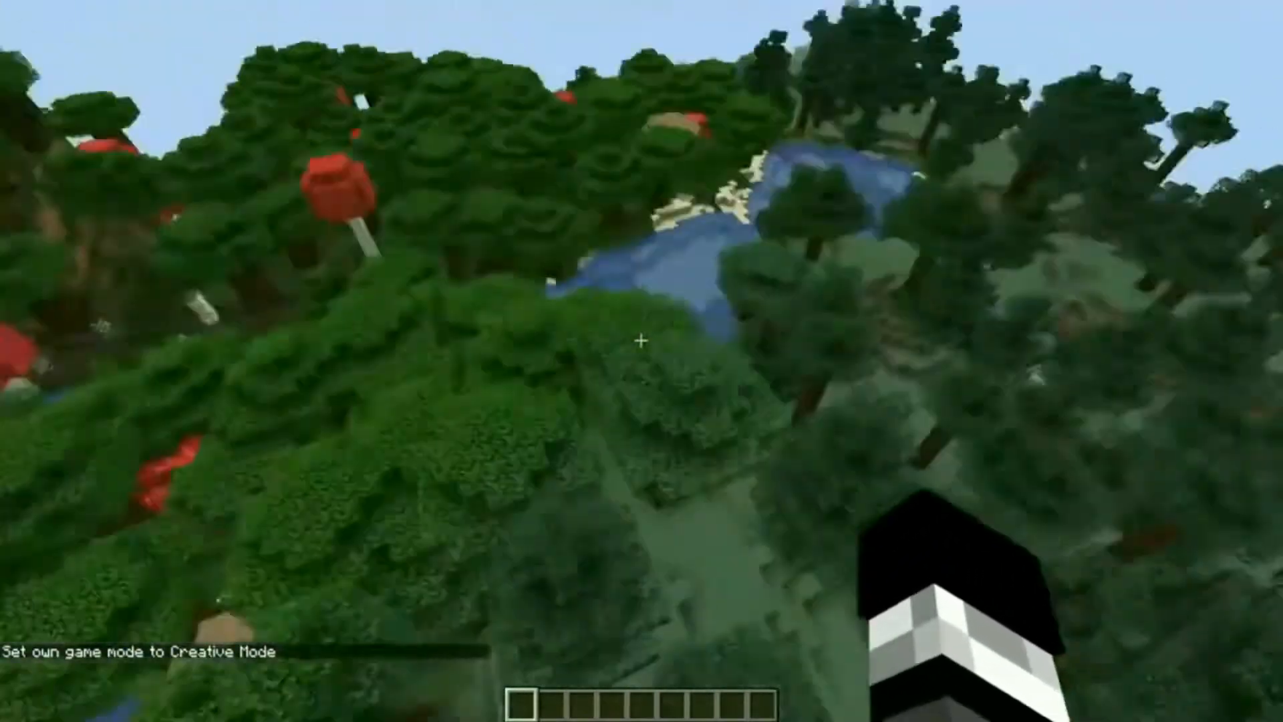
key("space")
key("space")
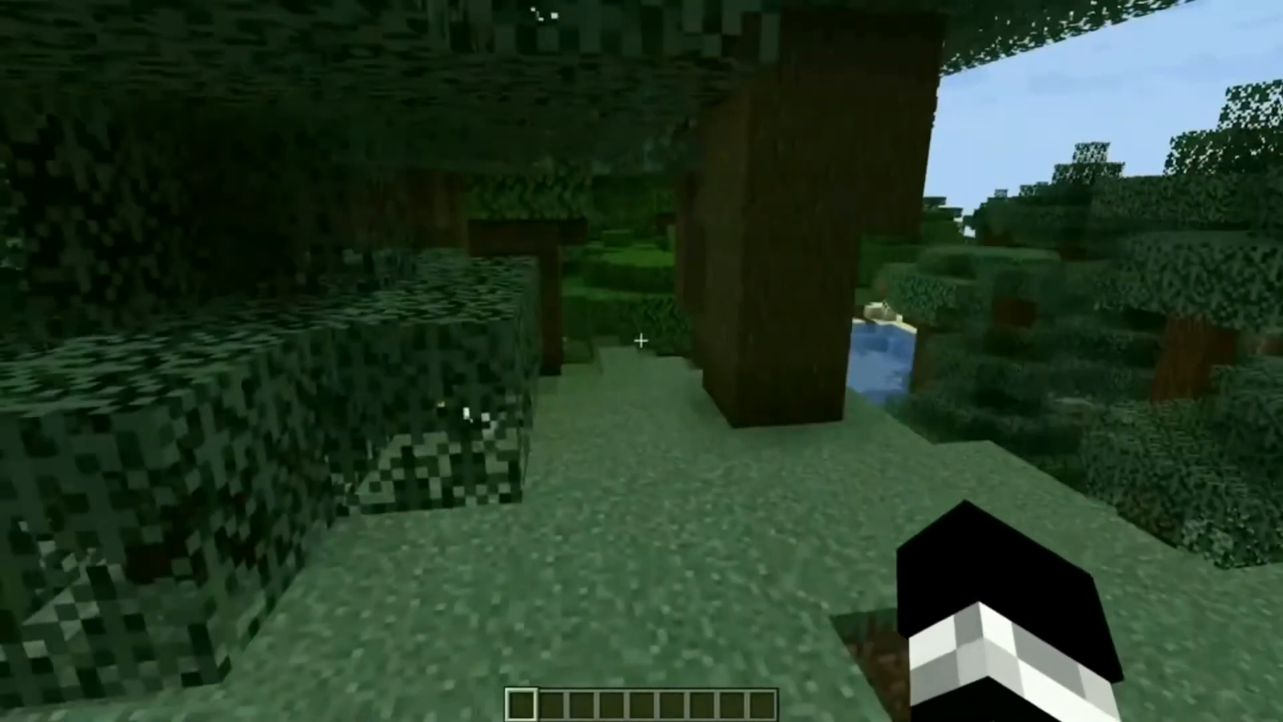
key("slash")
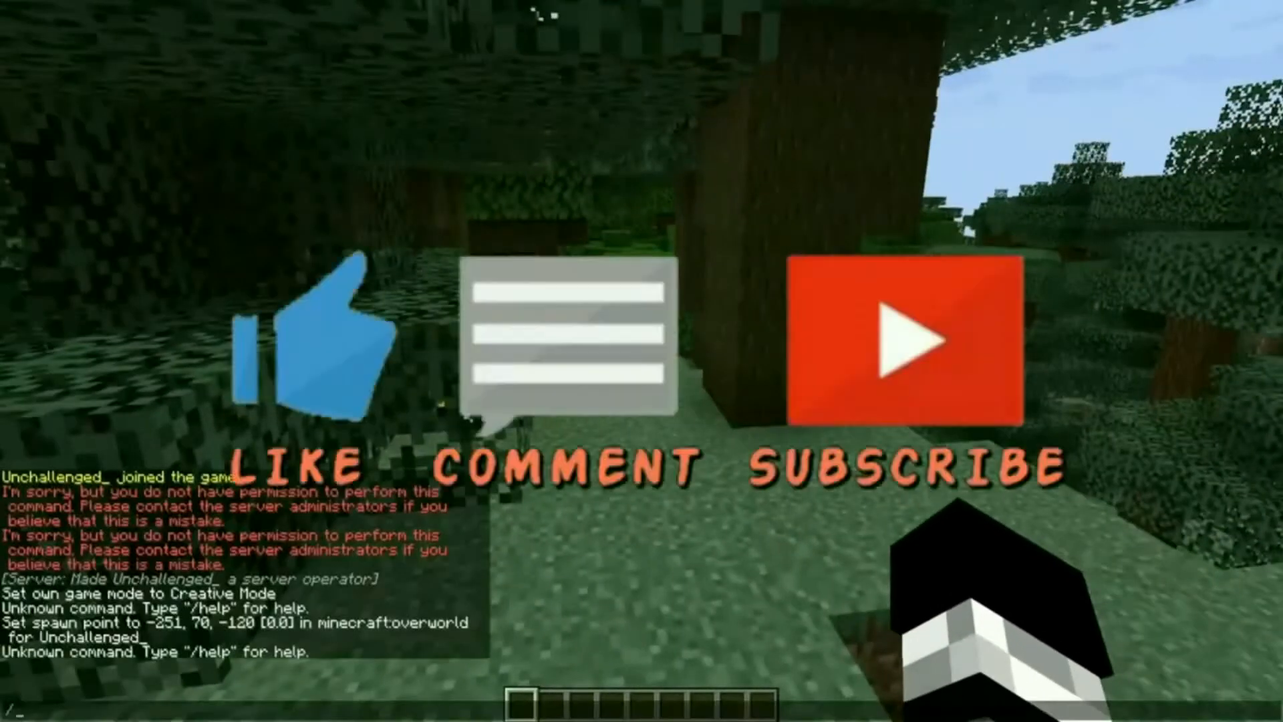